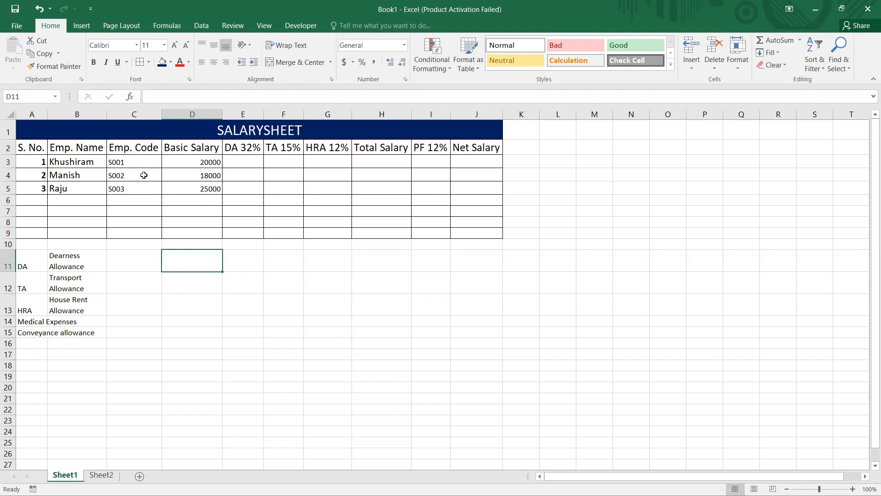
Examine the salary sheet's title, its column headers from S. No. to DA 32%, and the three employees' basic salaries.
{"action": "left_click", "coordinate": [149, 134]}
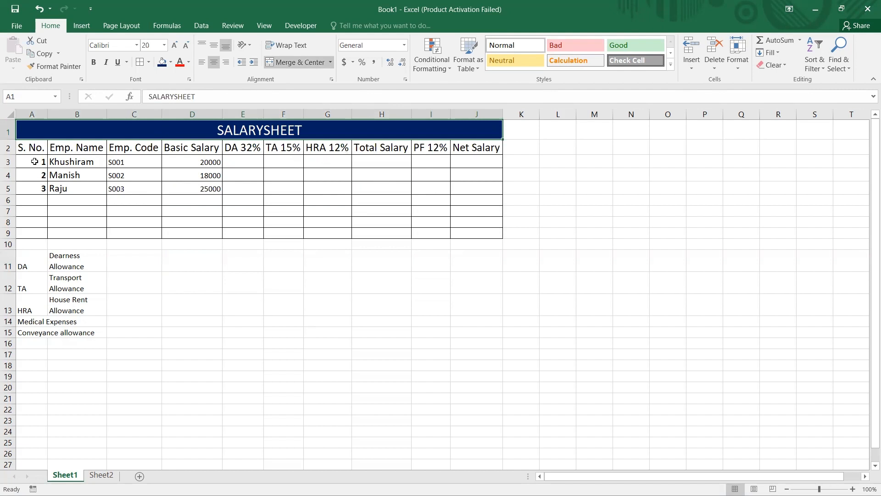
{"action": "left_click", "coordinate": [29, 148]}
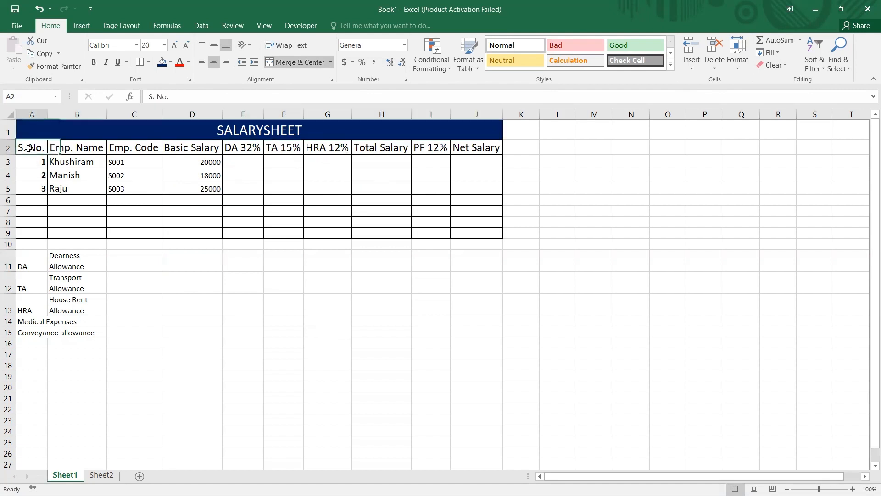
{"action": "left_click", "coordinate": [56, 148]}
{"action": "left_click", "coordinate": [124, 149]}
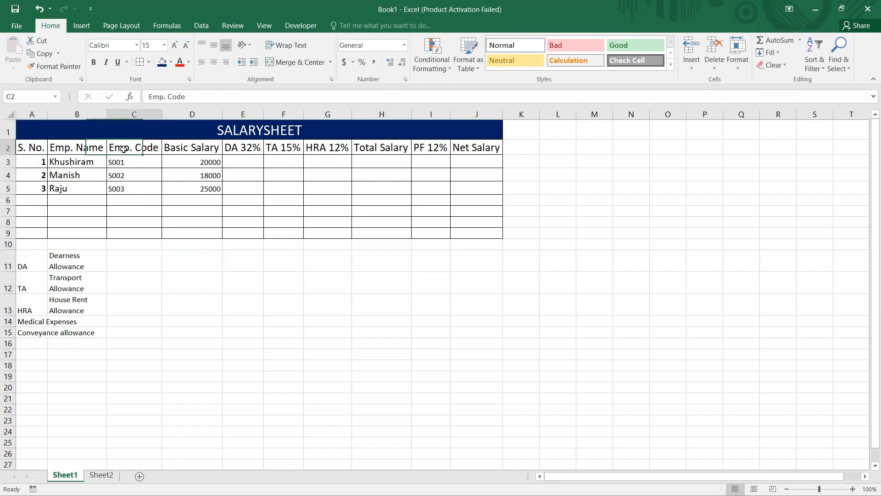
{"action": "left_click", "coordinate": [176, 147]}
{"action": "left_click", "coordinate": [227, 146]}
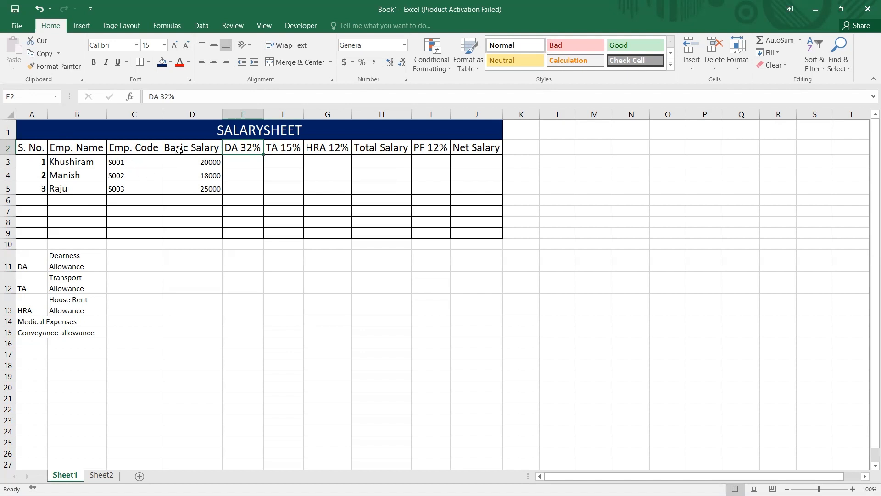
{"action": "left_click", "coordinate": [187, 165]}
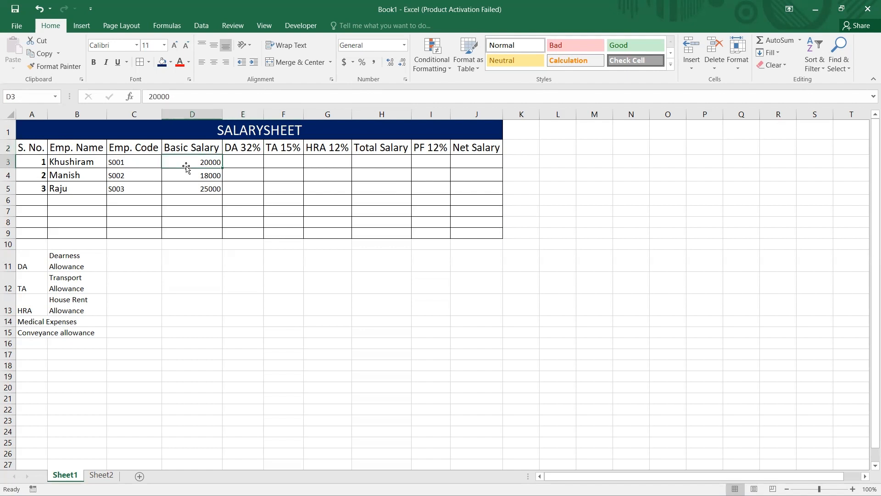
{"action": "left_click", "coordinate": [190, 176]}
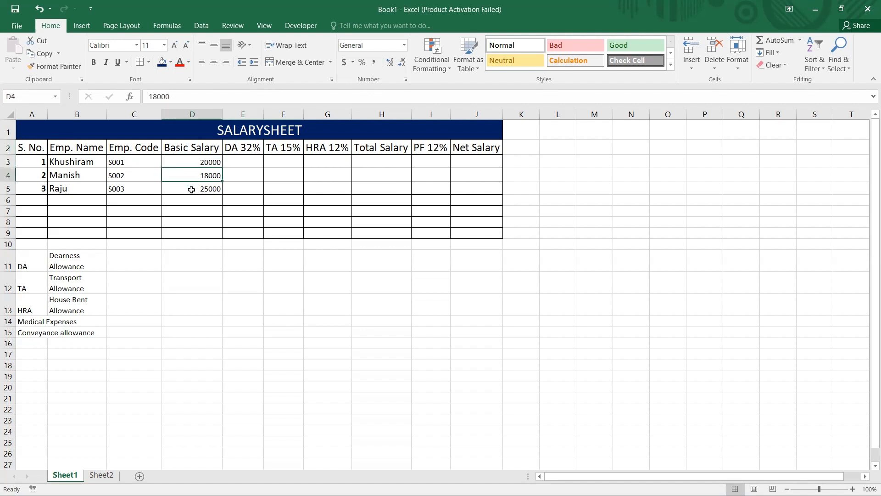
{"action": "left_click", "coordinate": [192, 189]}
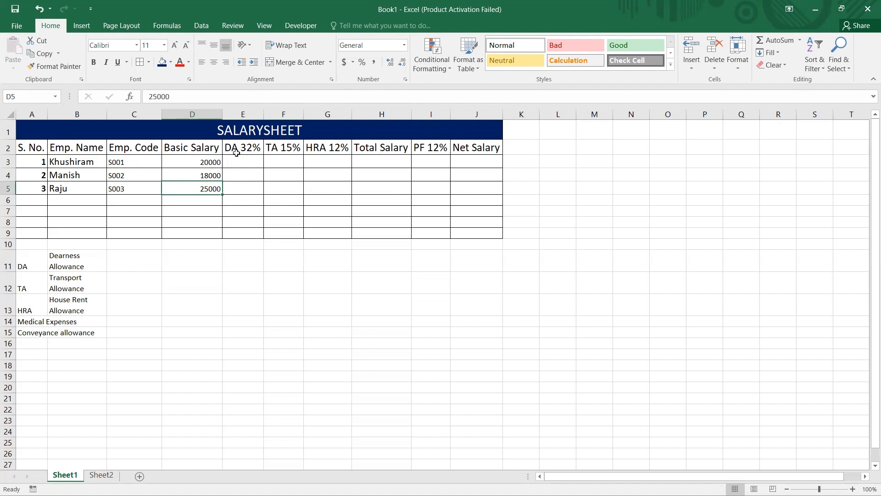
Make the allowance labels in A11:A15 bold.
{"action": "left_click", "coordinate": [23, 261]}
{"action": "left_click_drag", "start_coordinate": [45, 263], "coordinate": [30, 327]}
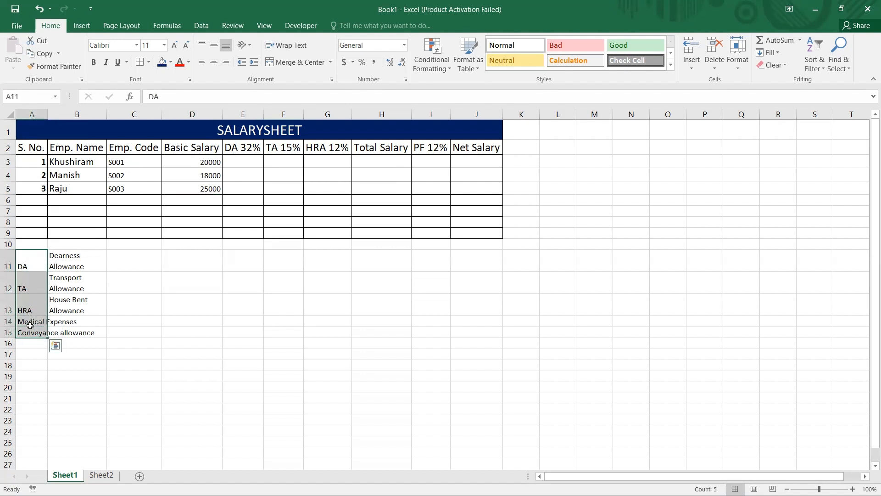
{"action": "key", "text": "ctrl+b"}
{"action": "left_click", "coordinate": [81, 294]}
{"action": "left_click", "coordinate": [77, 267]}
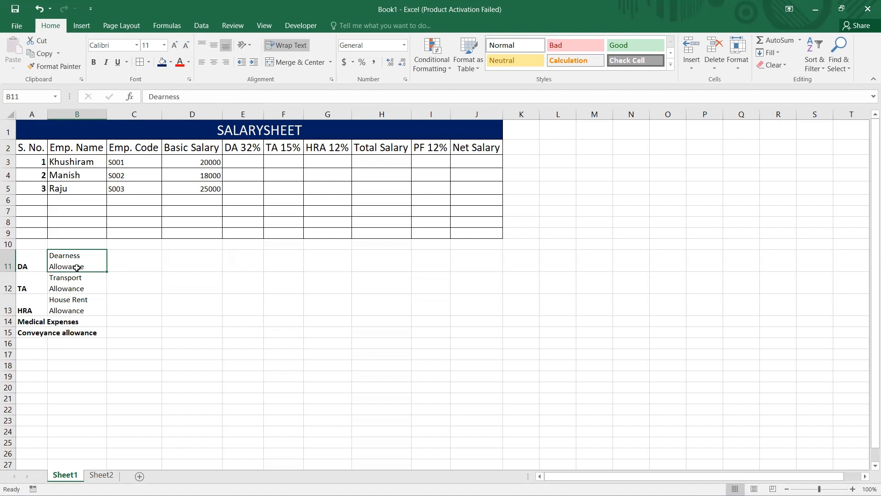
Calculate the first employee's dearness allowance in E3 with the formula =D3*32%.
{"action": "left_click", "coordinate": [248, 164]}
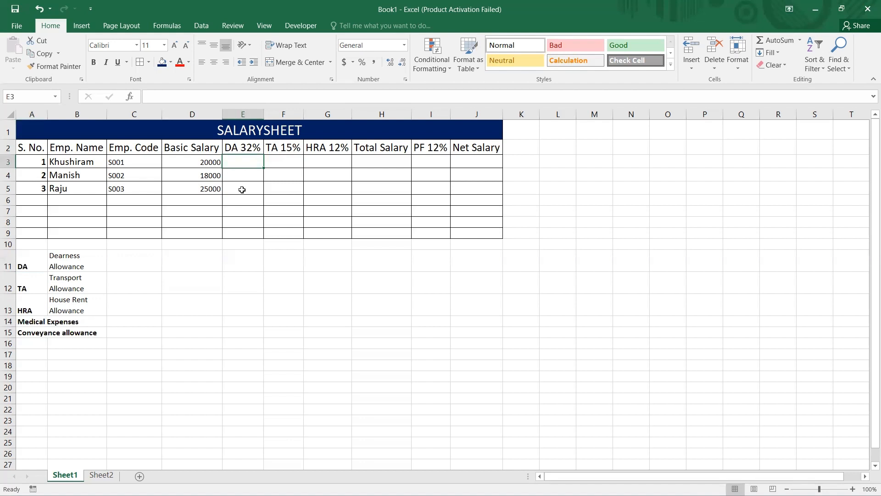
{"action": "type", "text": "="}
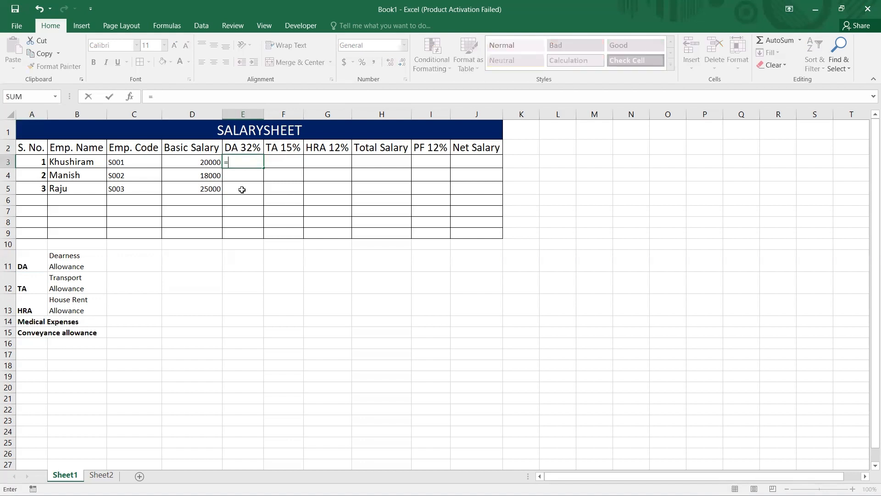
{"action": "left_click", "coordinate": [201, 161]}
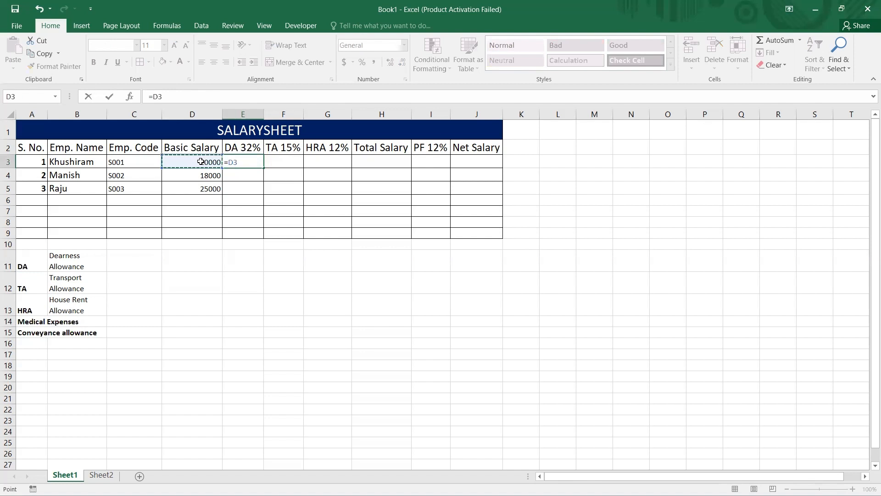
{"action": "type", "text": "*32%"}
{"action": "key", "text": "Return"}
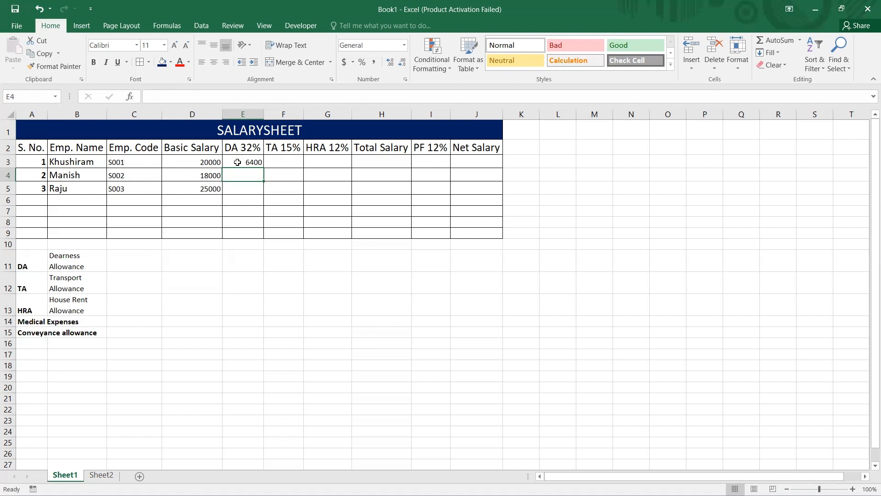
Calculate the first employee's transport allowance in F3 with the formula =D3*15%.
{"action": "left_click", "coordinate": [279, 161]}
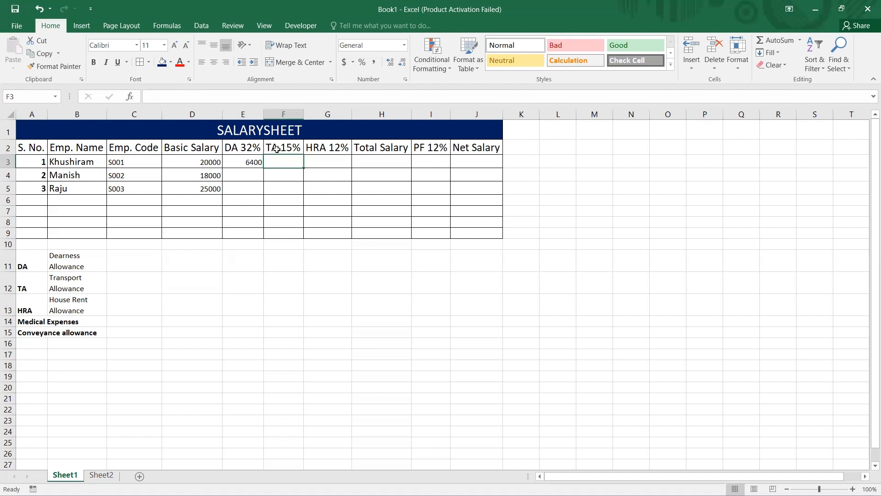
{"action": "left_click", "coordinate": [277, 149]}
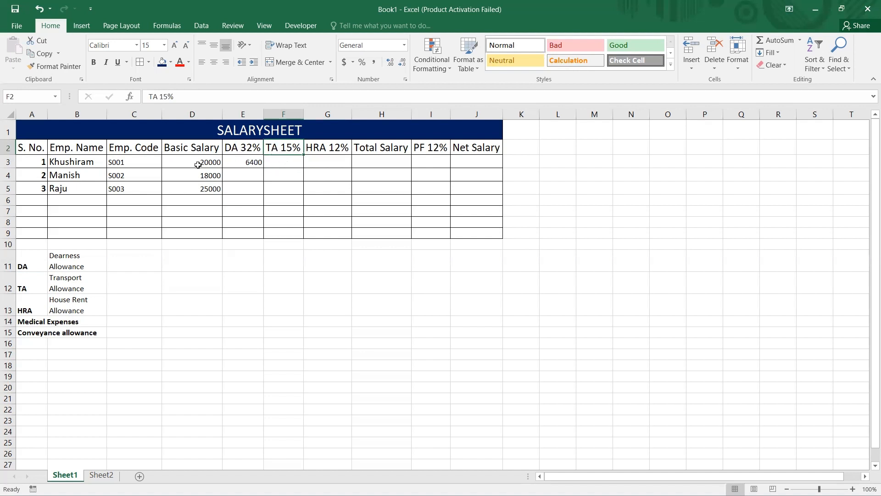
{"action": "left_click", "coordinate": [286, 161]}
{"action": "type", "text": "="}
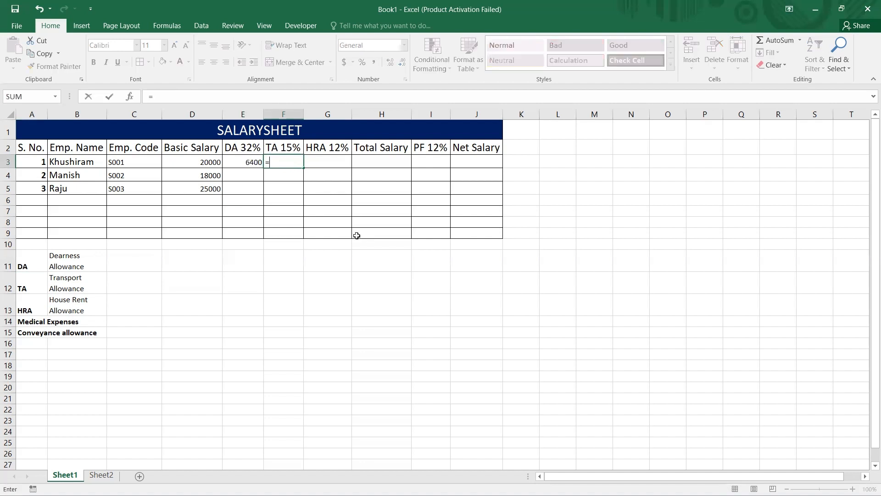
{"action": "left_click", "coordinate": [195, 164]}
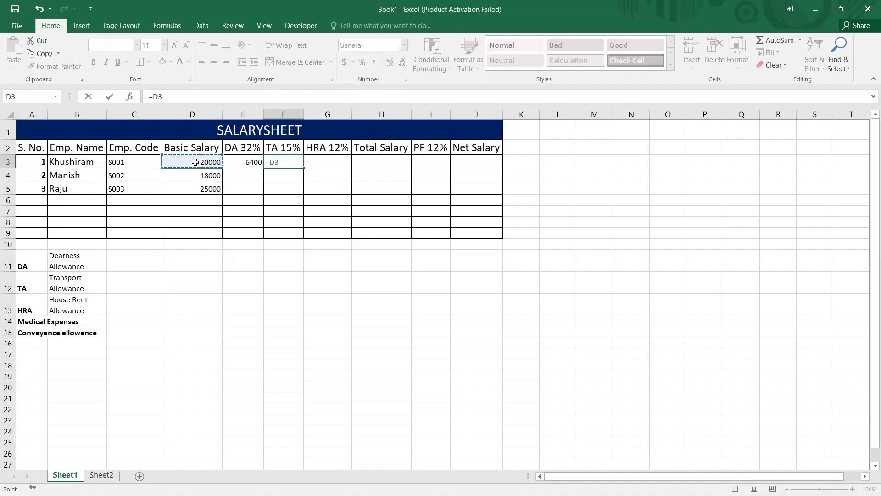
{"action": "type", "text": "*15%"}
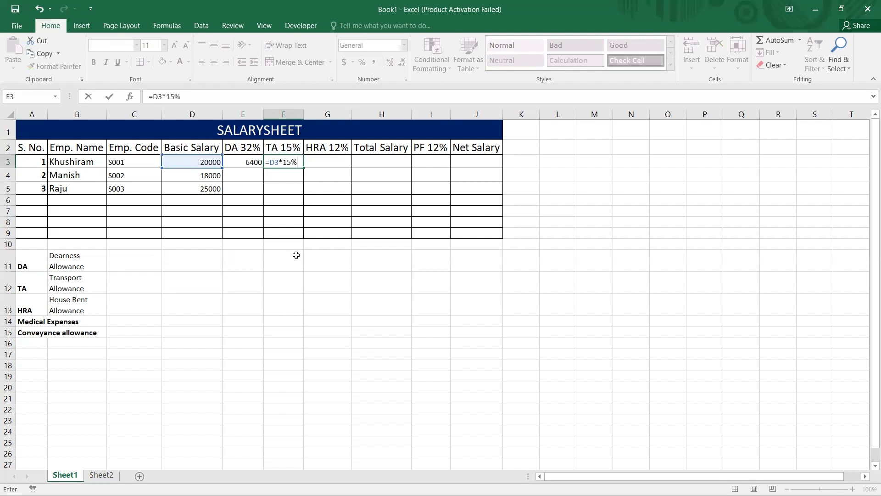
{"action": "key", "text": "Return"}
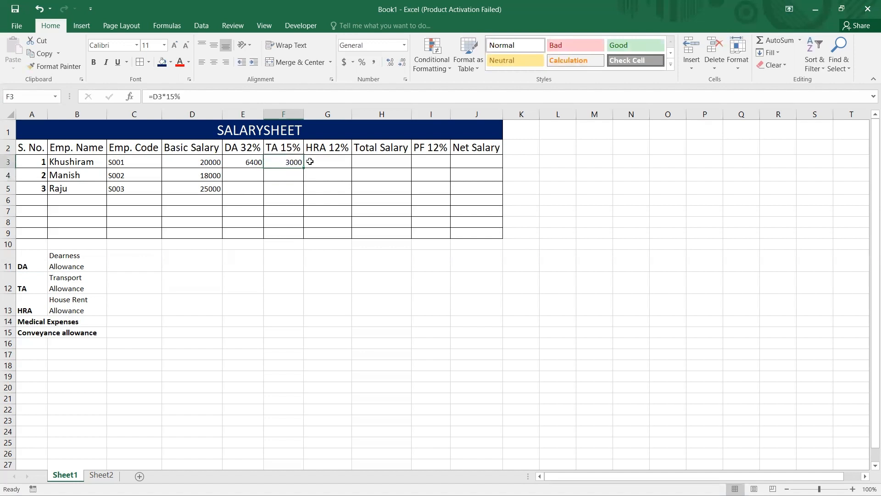
Calculate the first employee's house rent allowance in G3 with the formula =D3*12%.
{"action": "left_click", "coordinate": [310, 161]}
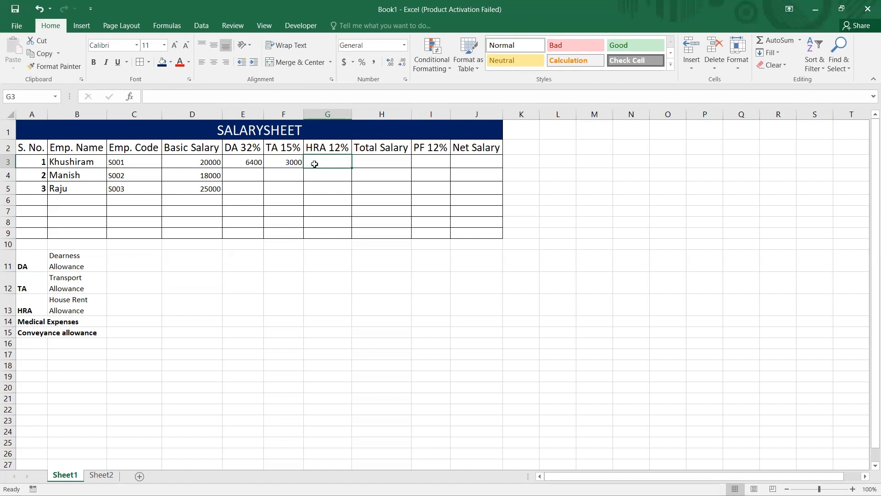
{"action": "type", "text": "="}
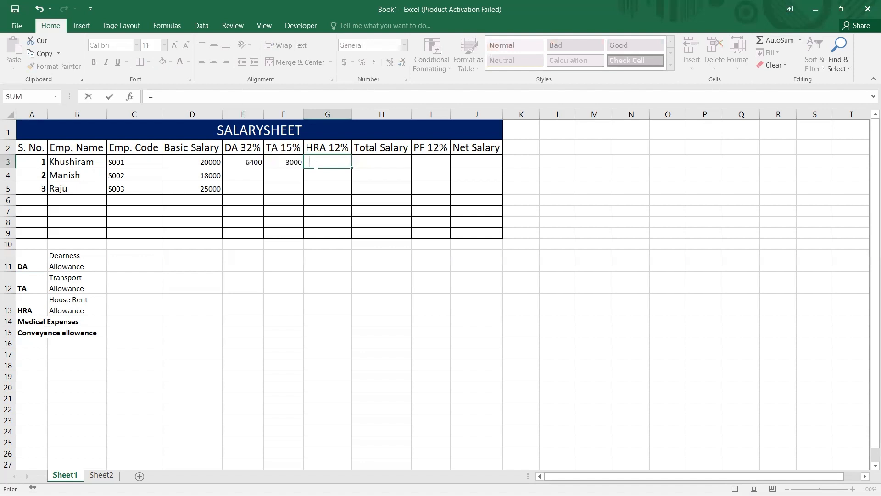
{"action": "left_click", "coordinate": [209, 161]}
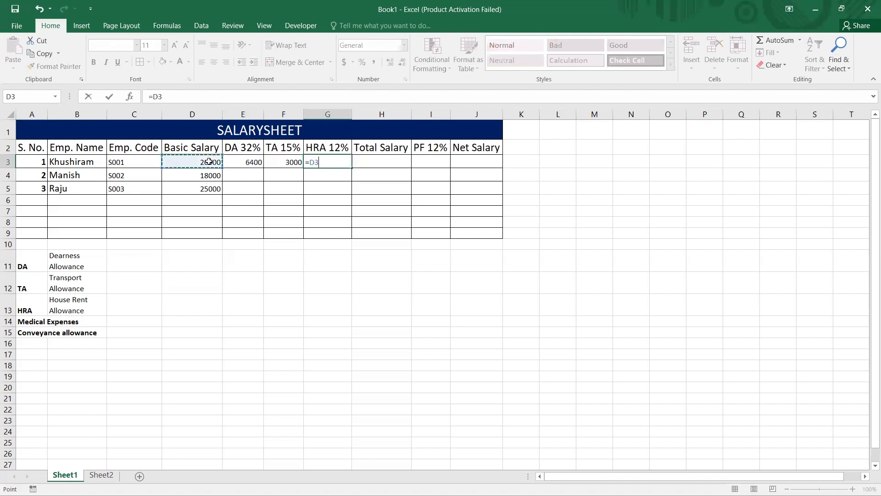
{"action": "type", "text": "*12"}
{"action": "type", "text": "%"}
{"action": "key", "text": "Return"}
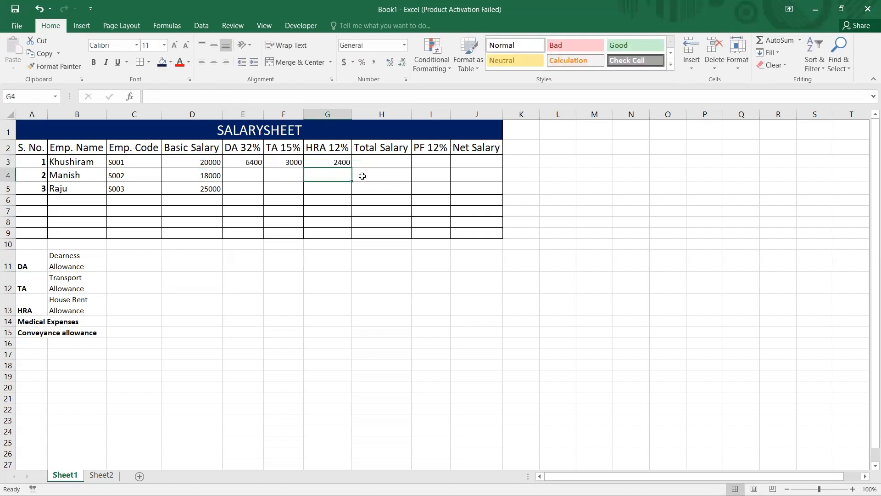
Total the first employee's basic salary and allowances in H3 with the formula =SUM(D3:G3).
{"action": "left_click", "coordinate": [373, 160]}
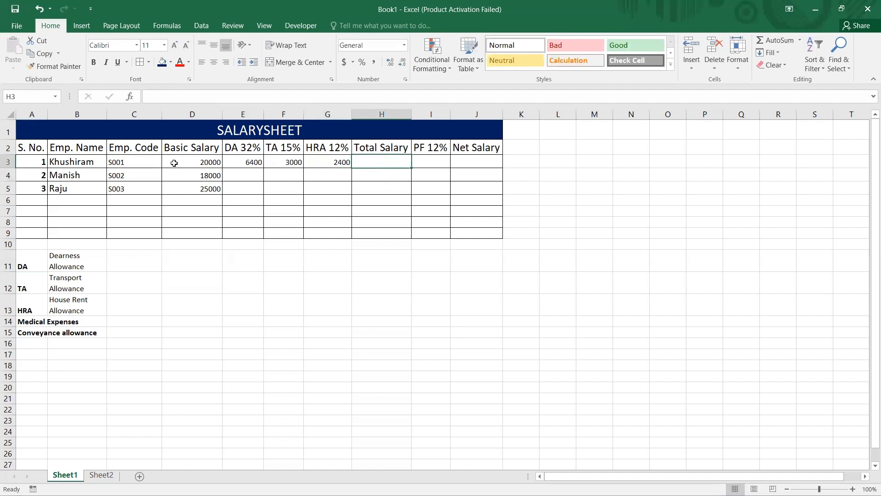
{"action": "left_click", "coordinate": [233, 161]}
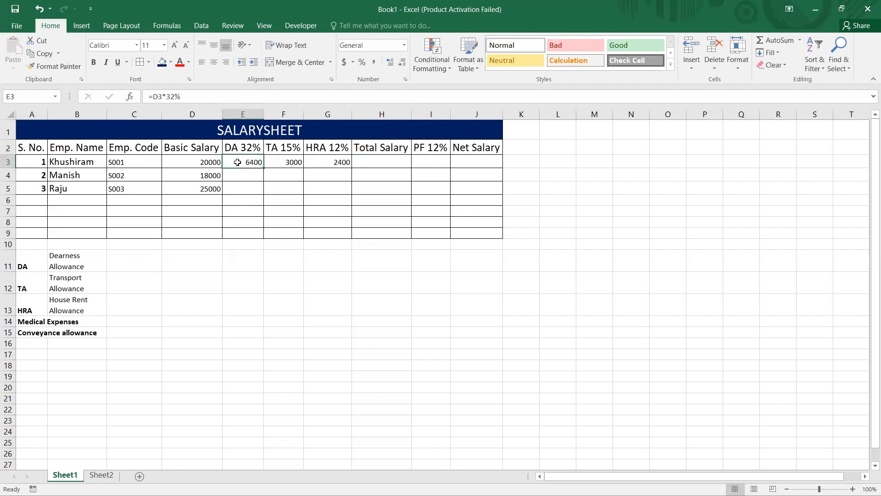
{"action": "left_click", "coordinate": [278, 161]}
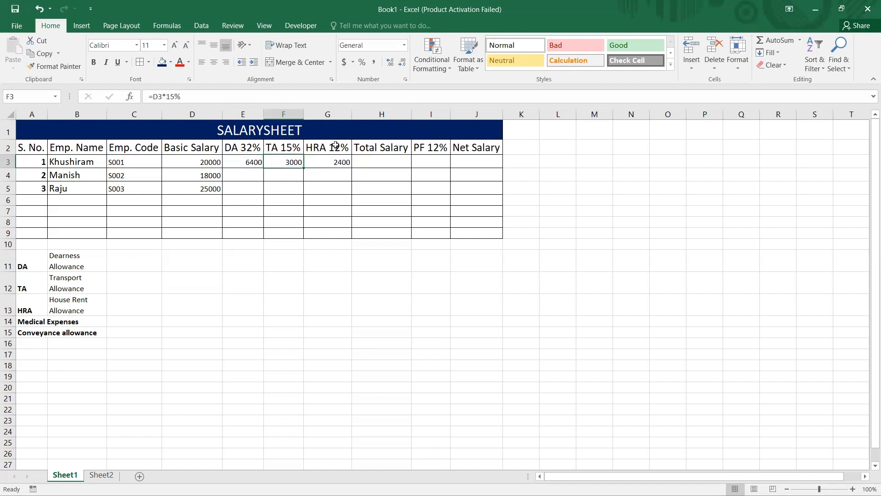
{"action": "left_click", "coordinate": [369, 163]}
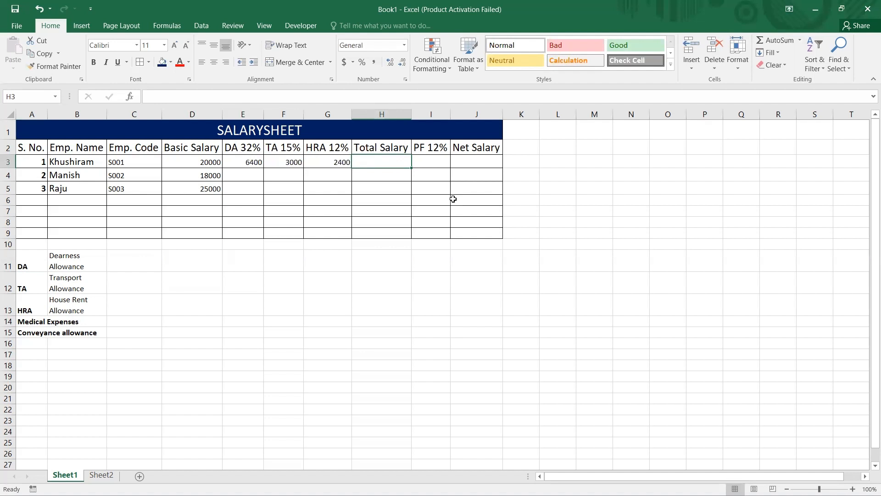
{"action": "type", "text": "="}
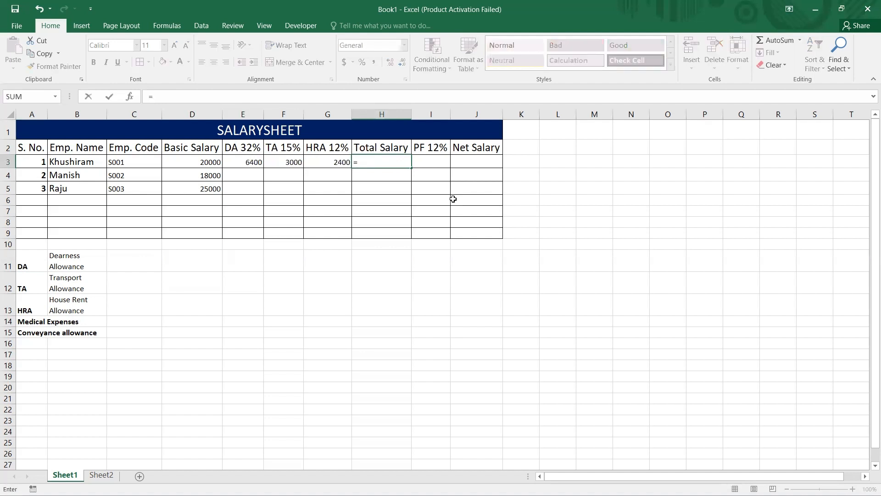
{"action": "type", "text": "sum"}
{"action": "key", "text": "Tab"}
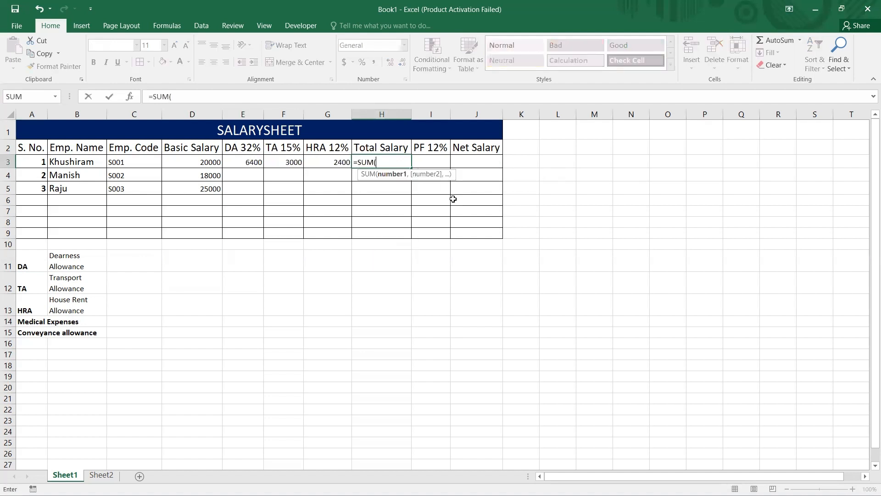
{"action": "left_click_drag", "start_coordinate": [216, 162], "coordinate": [328, 159]}
{"action": "type", "text": ")"}
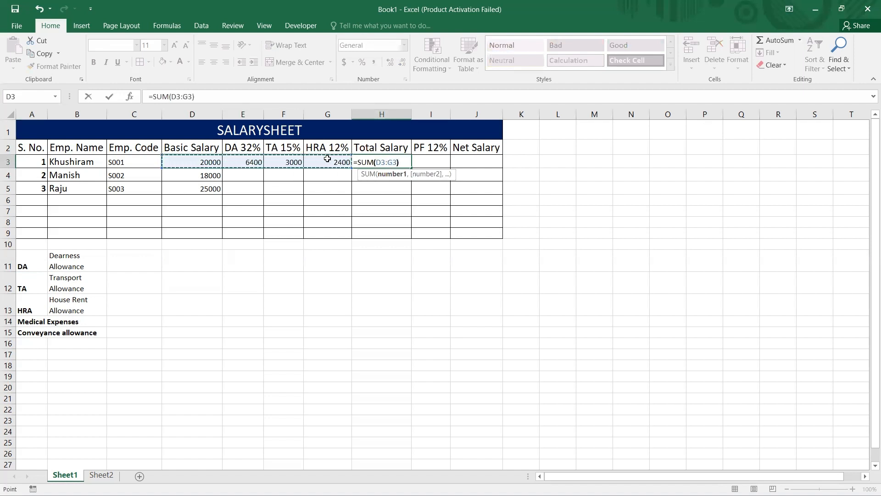
{"action": "key", "text": "Return"}
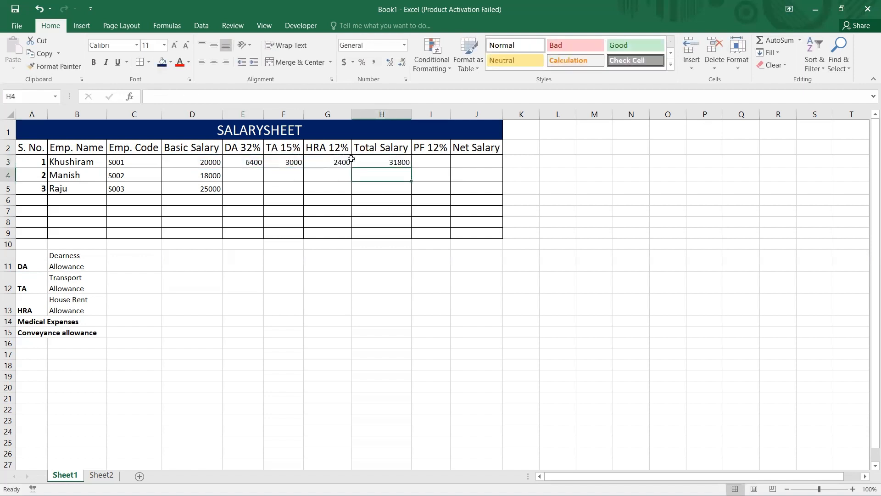
Replace the first employee's total salary formula in H3 with =D3+E3+F3+G3.
{"action": "left_click", "coordinate": [386, 159]}
{"action": "double_click", "coordinate": [387, 158]}
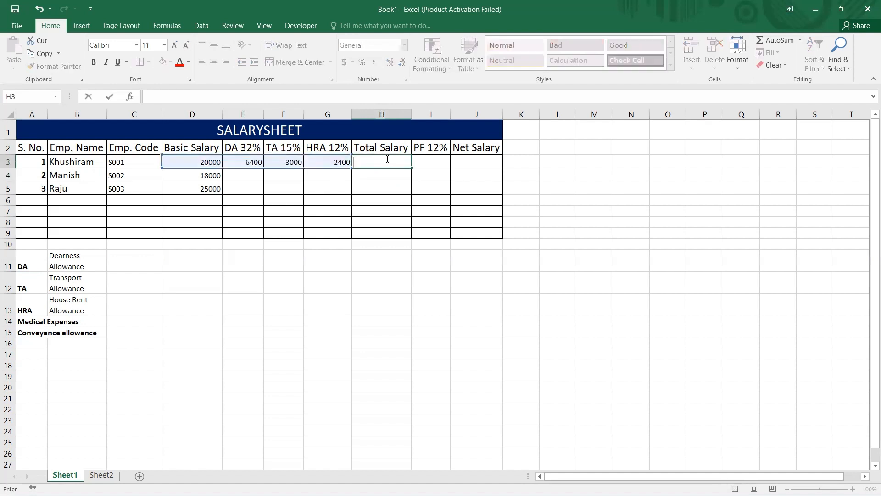
{"action": "type", "text": "="}
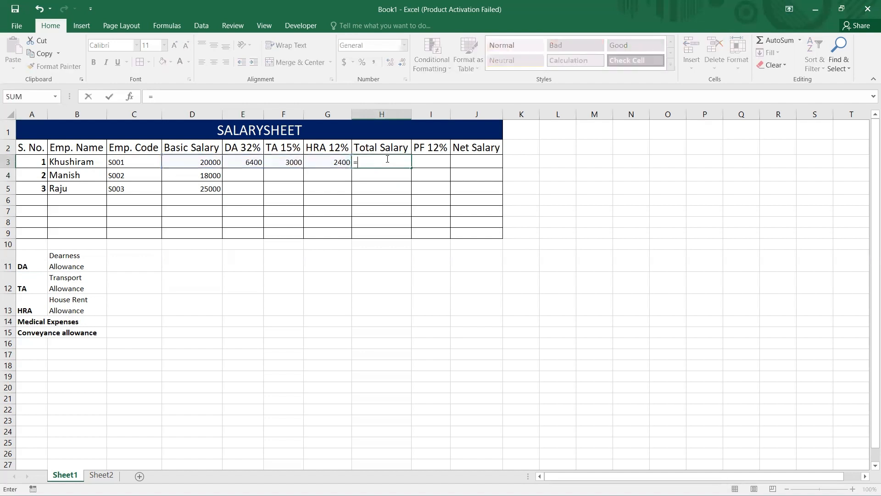
{"action": "left_click", "coordinate": [194, 162]}
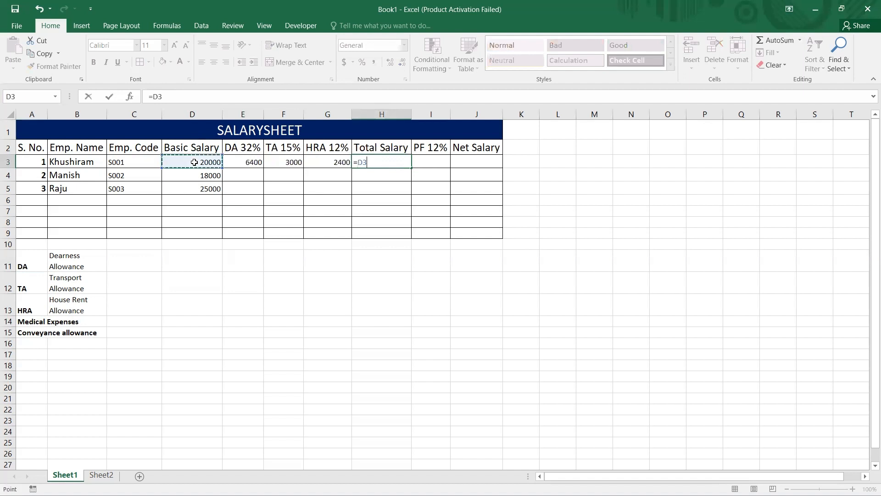
{"action": "type", "text": "+"}
{"action": "left_click", "coordinate": [255, 162]}
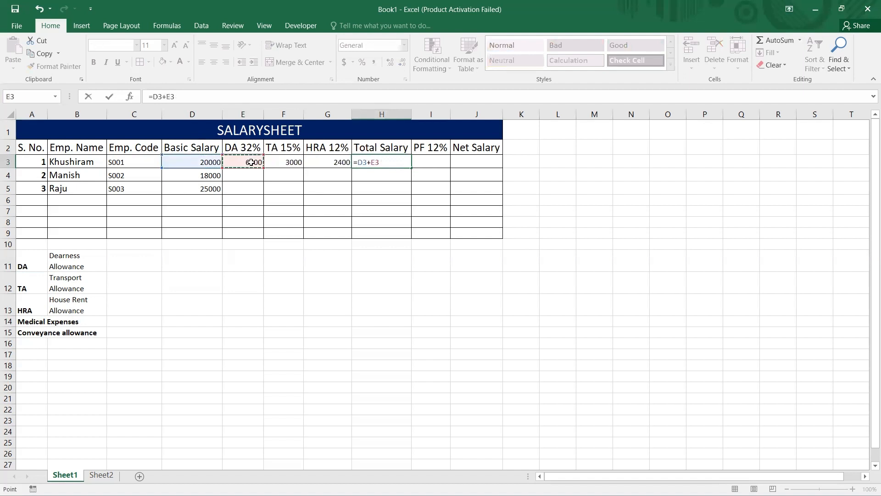
{"action": "type", "text": "+"}
{"action": "left_click", "coordinate": [278, 162]}
{"action": "type", "text": "+"}
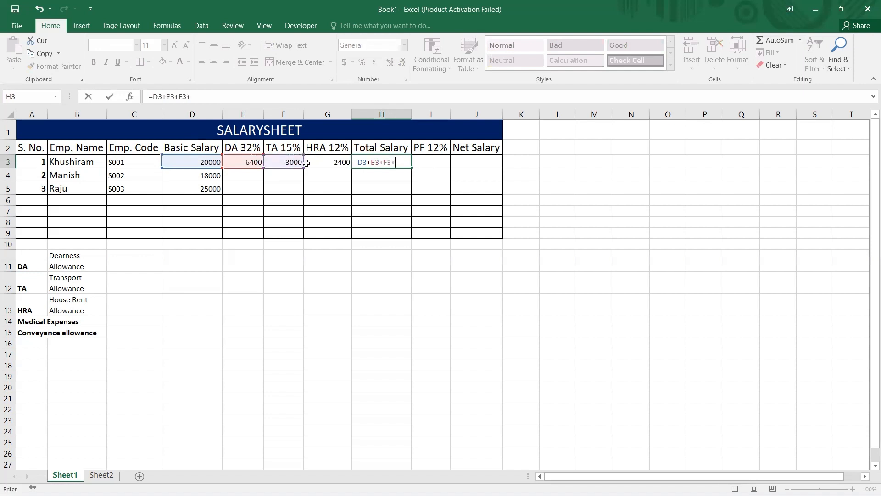
{"action": "left_click", "coordinate": [321, 163]}
{"action": "key", "text": "Return"}
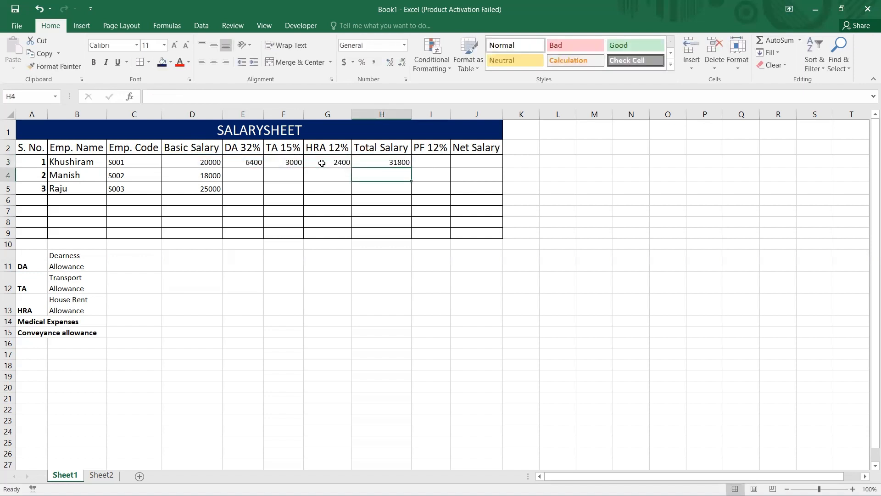
{"action": "left_click", "coordinate": [385, 162]}
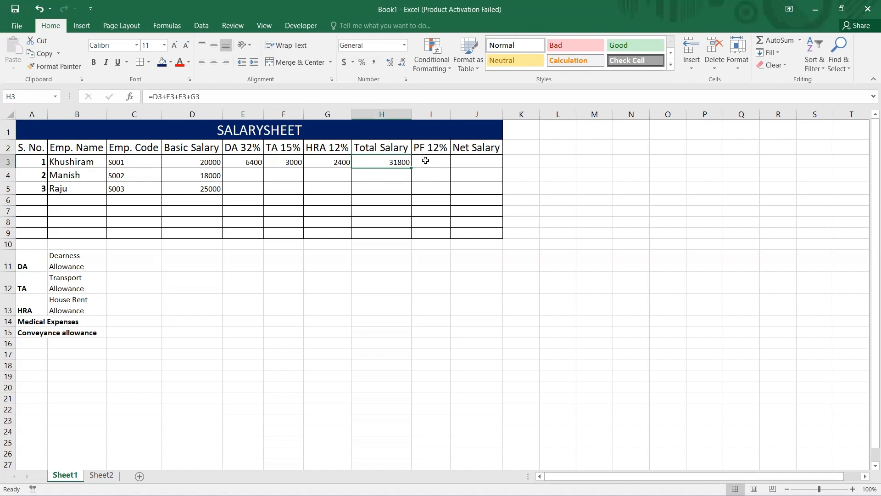
Calculate the first employee's PF in I3 from the total salary with the formula =H3*12%.
{"action": "left_click", "coordinate": [425, 162]}
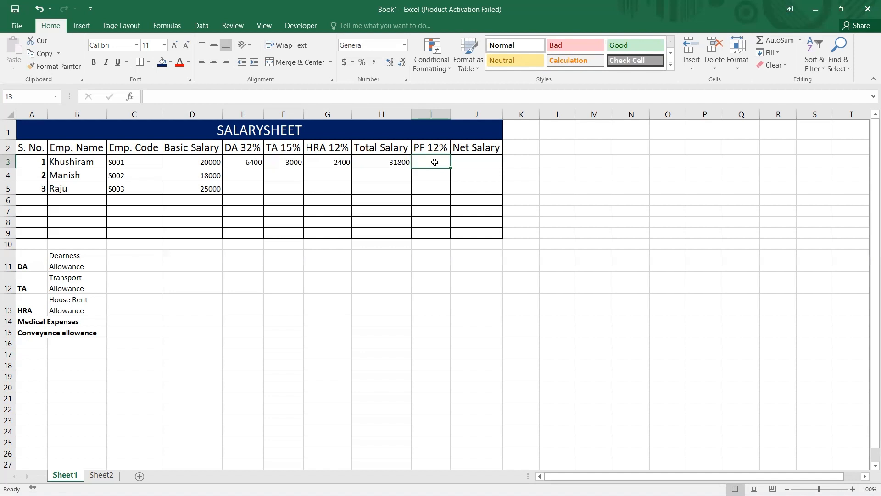
{"action": "type", "text": "="}
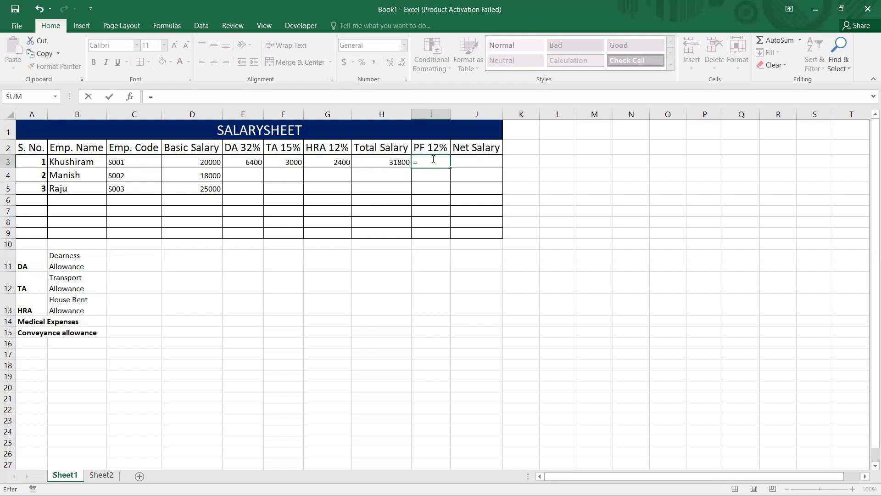
{"action": "left_click", "coordinate": [392, 163]}
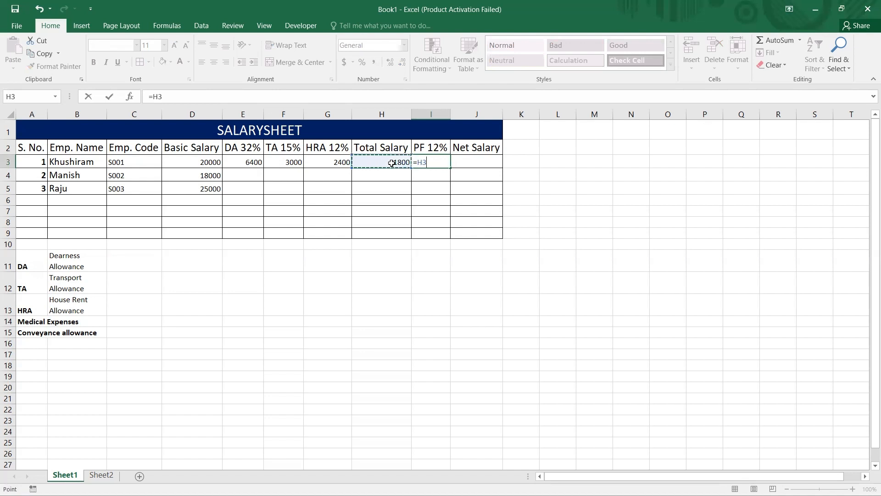
{"action": "type", "text": "*12%"}
{"action": "key", "text": "ctrl+Return"}
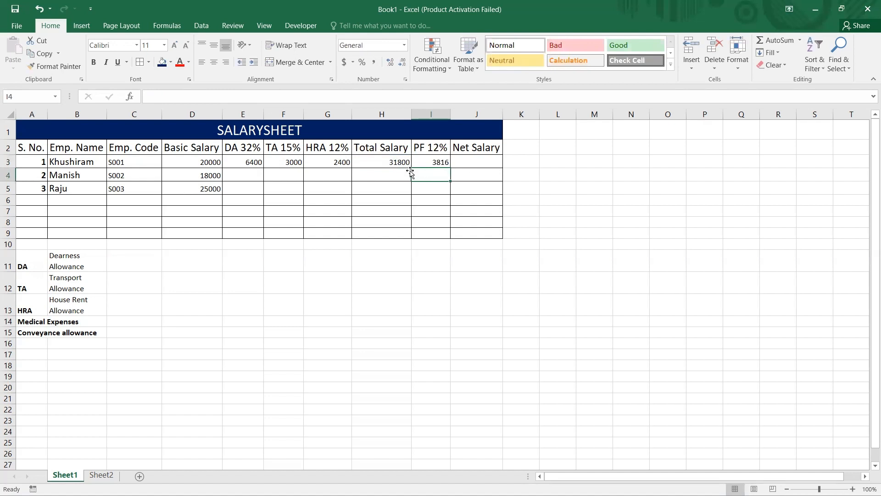
Calculate the first employee's net salary in J3 by subtracting PF from the total salary with the formula =H3-I3.
{"action": "left_click", "coordinate": [376, 162]}
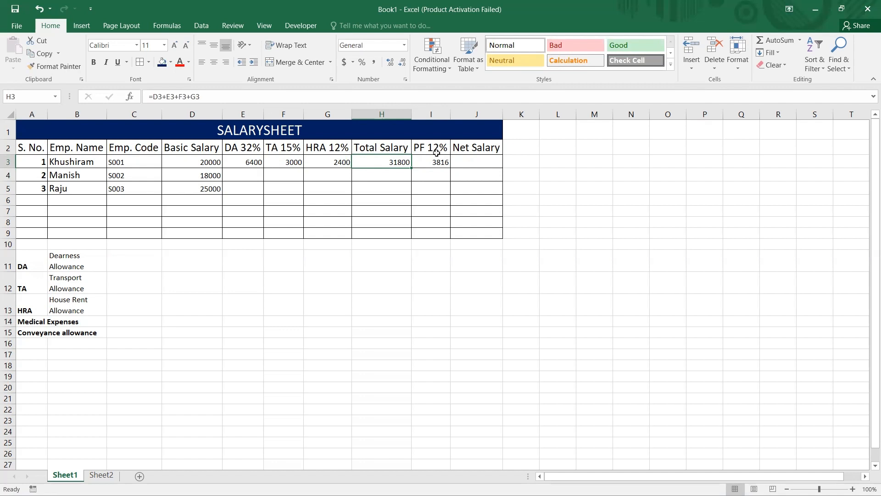
{"action": "left_click", "coordinate": [464, 163]}
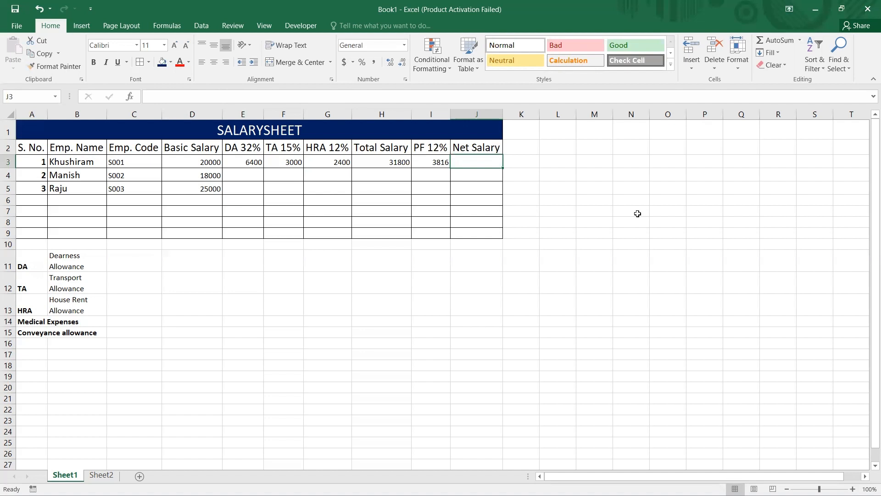
{"action": "type", "text": "="}
{"action": "left_click", "coordinate": [390, 163]}
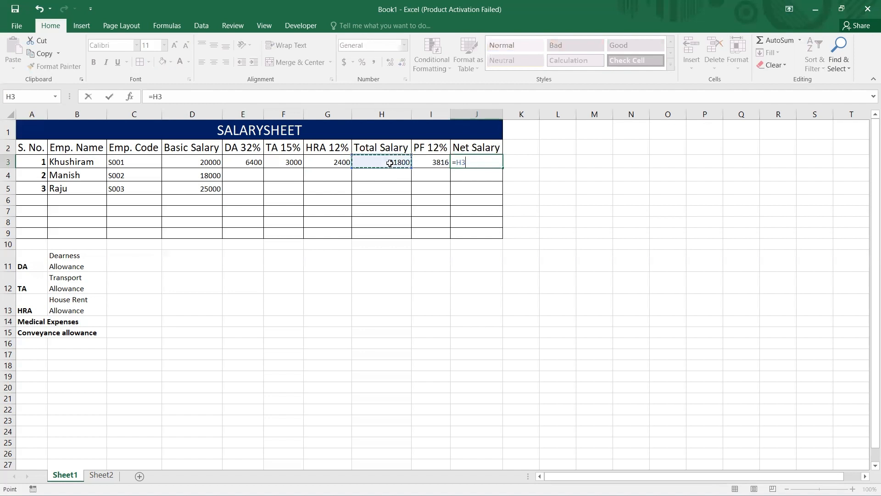
{"action": "type", "text": "-"}
{"action": "left_click", "coordinate": [439, 159]}
{"action": "key", "text": "Return"}
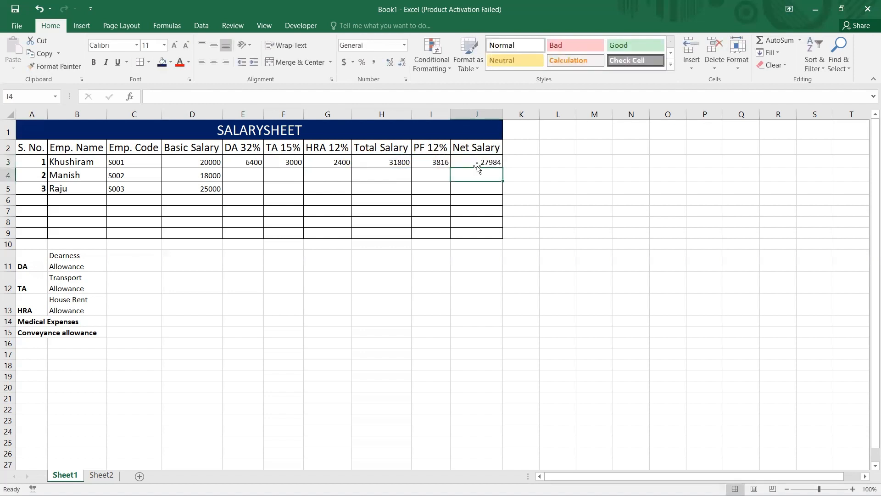
{"action": "left_click", "coordinate": [478, 163]}
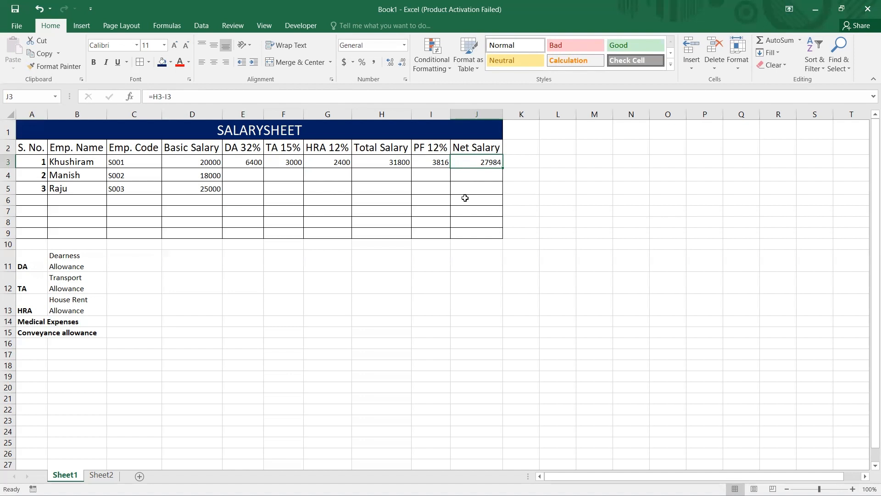
Enter the labels DA, TA and HRA in cells C11 to C13, beside the allowance descriptions.
{"action": "left_click", "coordinate": [139, 263]}
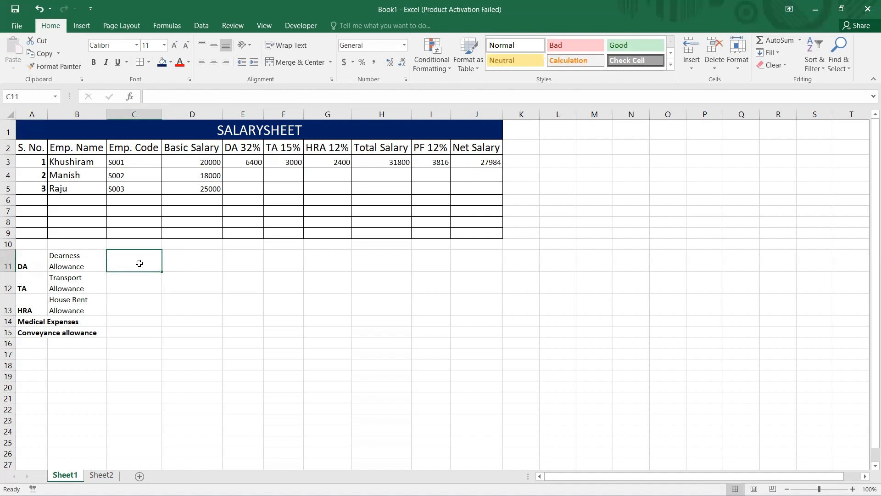
{"action": "type", "text": "D!"}
{"action": "key", "text": "BackSpace"}
{"action": "type", "text": "A"}
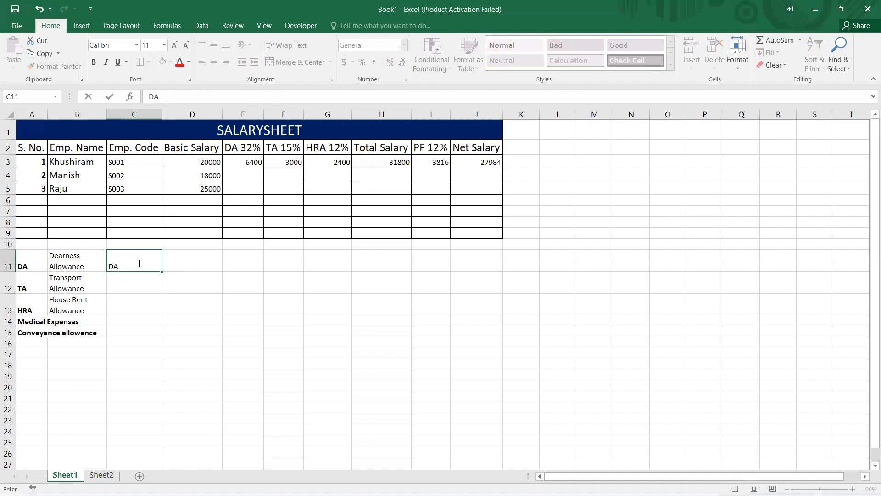
{"action": "key", "text": "Return"}
{"action": "type", "text": "TA"}
{"action": "key", "text": "Return"}
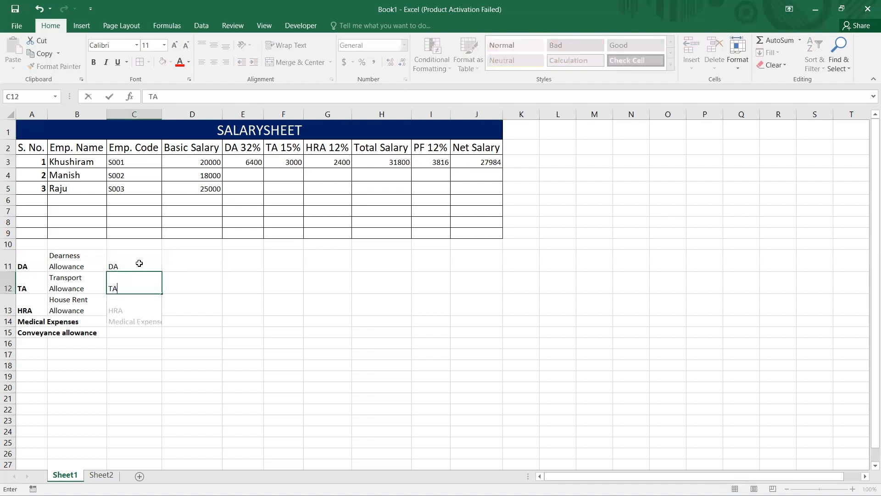
{"action": "type", "text": "HRA"}
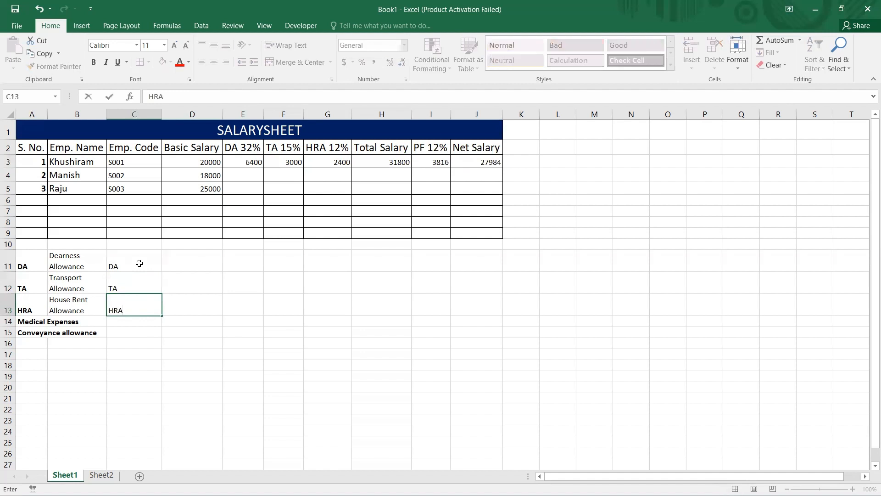
{"action": "key", "text": "Return"}
Try to write the explanatory formula =basic sal*percentage of DA in D11, beside the DA label.
{"action": "key", "text": "Right"}
{"action": "key", "text": "Up"}
{"action": "key", "text": "Up"}
{"action": "key", "text": "Up"}
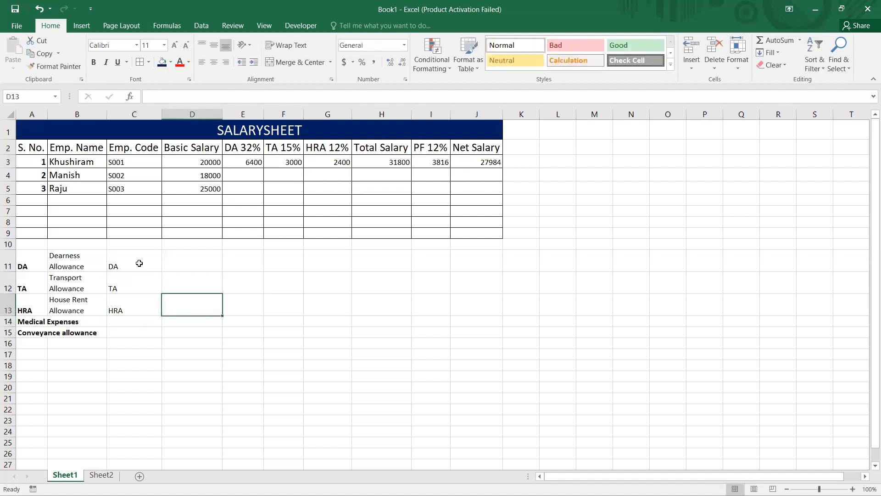
{"action": "type", "text": "="}
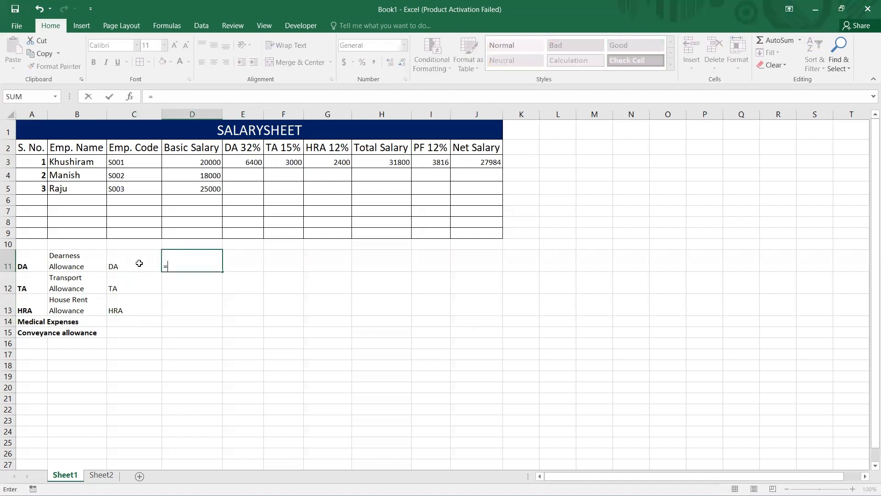
{"action": "type", "text": "basic sal*pe"}
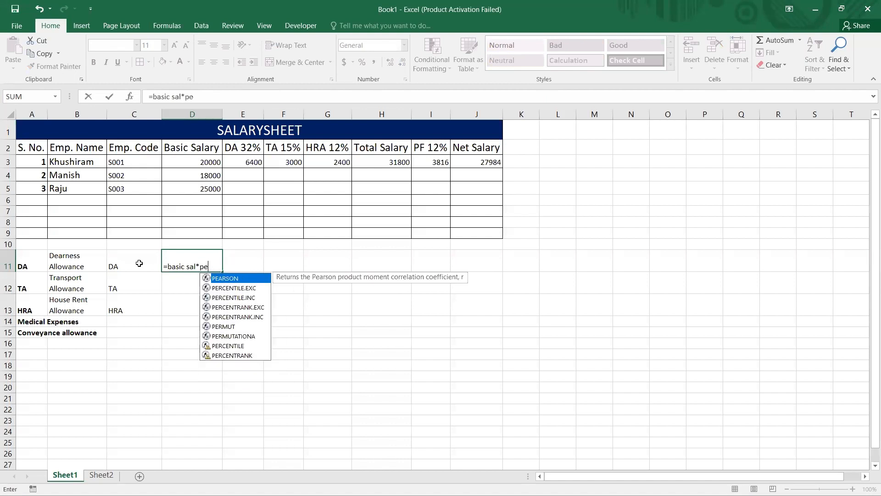
{"action": "type", "text": "rcentage of da"}
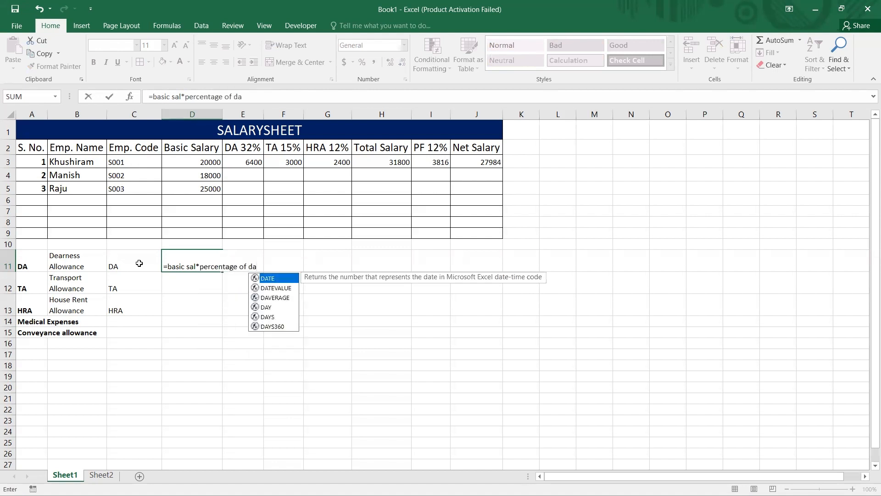
{"action": "key", "text": "BackSpace"}
{"action": "key", "text": "BackSpace"}
{"action": "type", "text": "DA"}
{"action": "key", "text": "Return"}
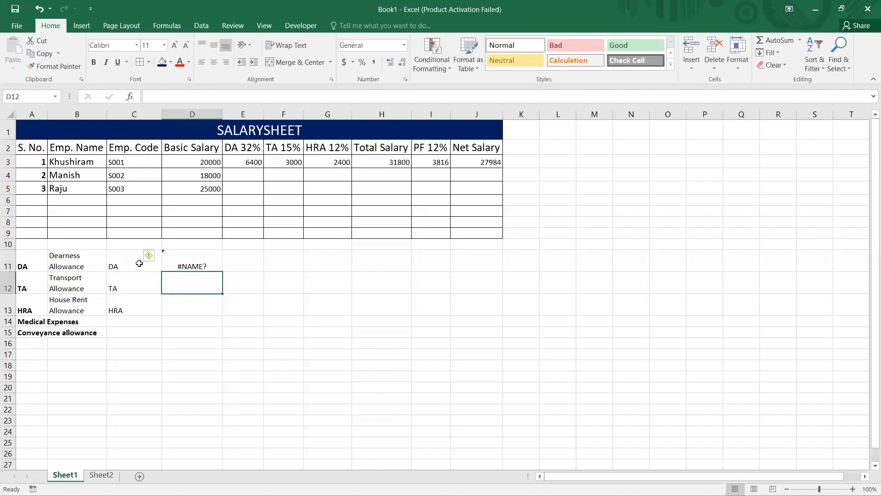
Erase the explanatory DA formula from D11 and leave the cell empty.
{"action": "key", "text": "Up"}
{"action": "key", "text": "F2"}
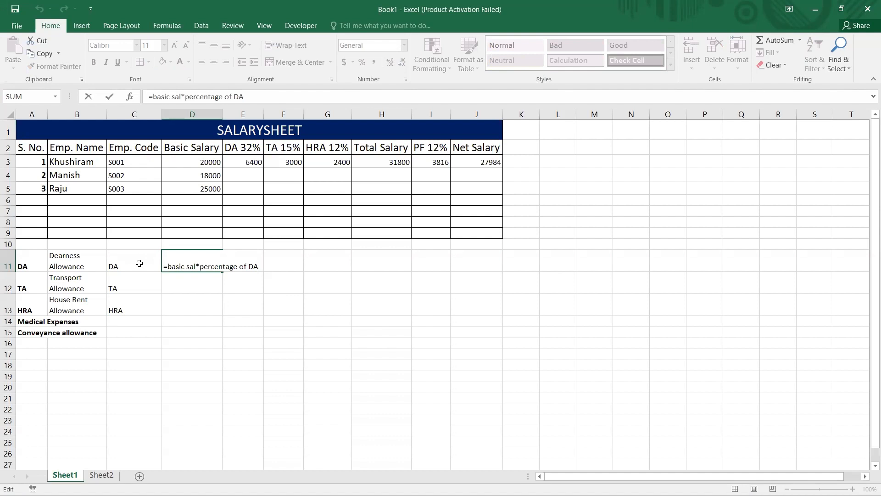
{"action": "left_click", "coordinate": [184, 310]}
{"action": "key", "text": "BackSpace"}
{"action": "key", "text": "BackSpace"}
{"action": "key", "text": "BackSpace"}
{"action": "key", "text": "BackSpace"}
{"action": "key", "text": "BackSpace"}
{"action": "key", "text": "BackSpace"}
{"action": "key", "text": "BackSpace"}
{"action": "key", "text": "BackSpace"}
{"action": "key", "text": "BackSpace"}
{"action": "key", "text": "BackSpace"}
{"action": "key", "text": "BackSpace"}
{"action": "key", "text": "BackSpace"}
{"action": "key", "text": "BackSpace"}
{"action": "key", "text": "BackSpace"}
{"action": "key", "text": "BackSpace"}
{"action": "key", "text": "BackSpace"}
{"action": "key", "text": "BackSpace"}
{"action": "key", "text": "BackSpace"}
{"action": "key", "text": "BackSpace"}
{"action": "key", "text": "BackSpace"}
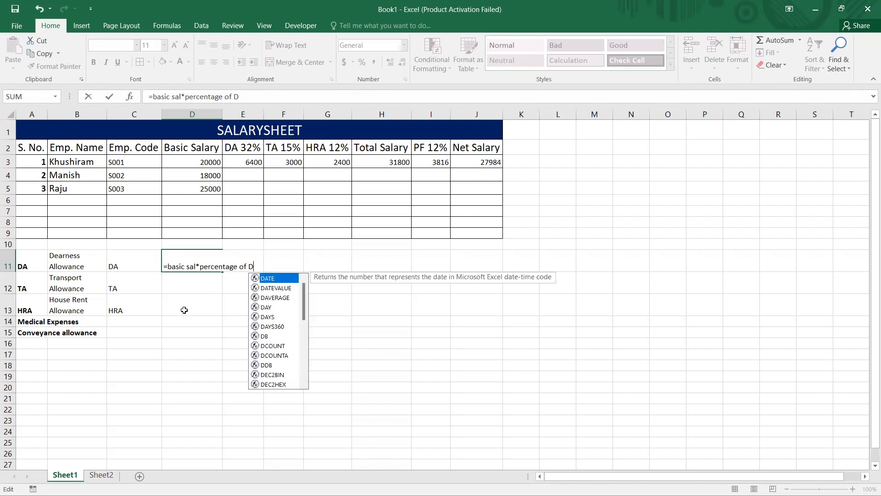
{"action": "key", "text": "Return"}
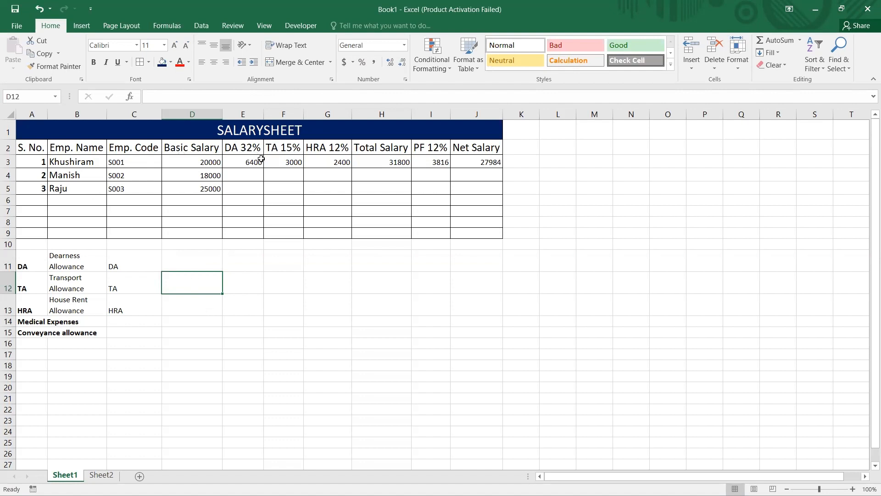
Examine the salary column headings on Sheet2, especially TA and Conveyance Allowance, and compare them with Sheet1.
{"action": "left_click", "coordinate": [107, 477]}
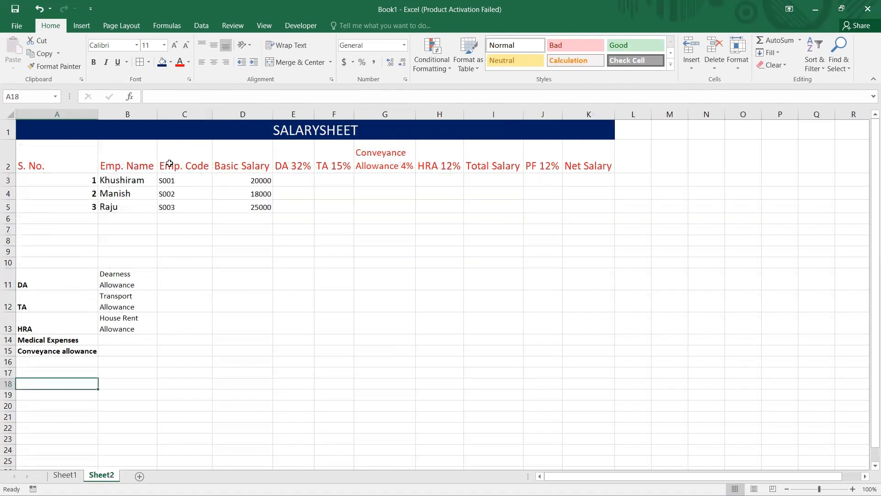
{"action": "left_click", "coordinate": [283, 166]}
{"action": "left_click", "coordinate": [326, 172]}
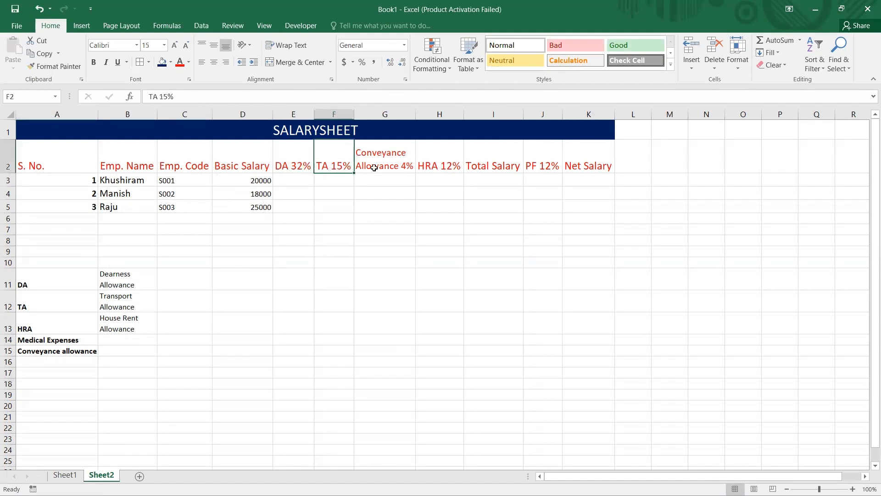
{"action": "left_click", "coordinate": [379, 170]}
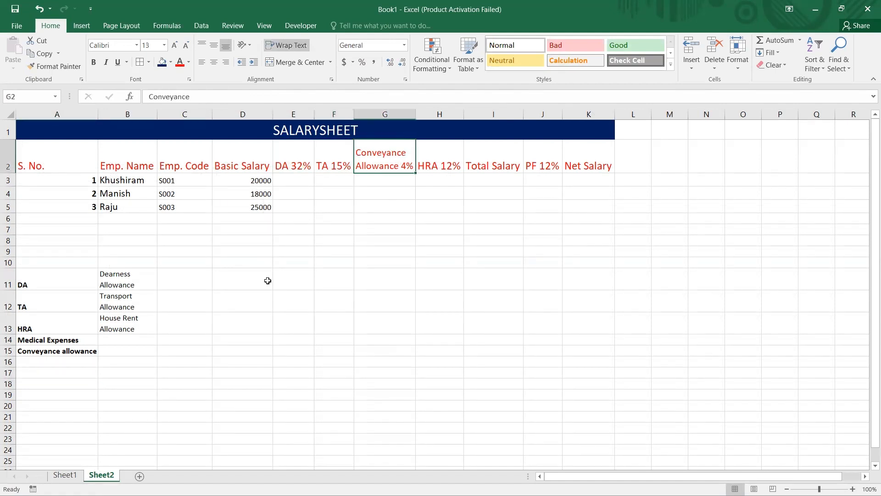
{"action": "left_click", "coordinate": [65, 475]}
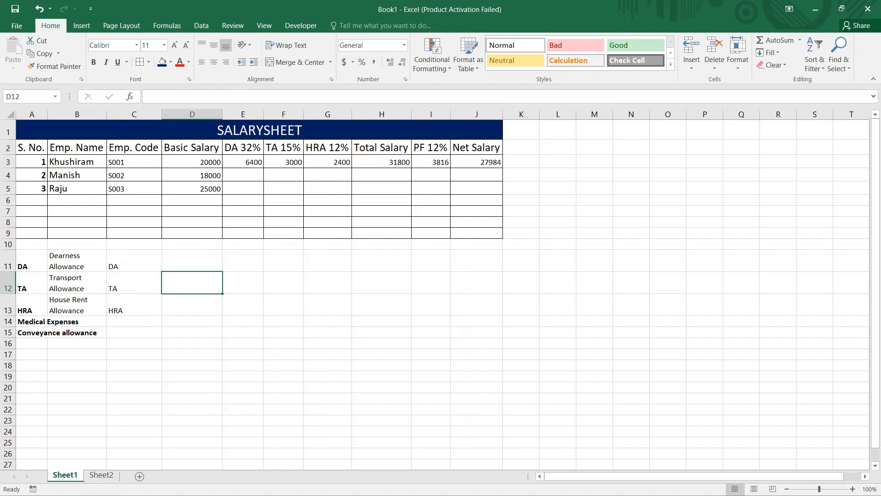
{"action": "left_click", "coordinate": [101, 475]}
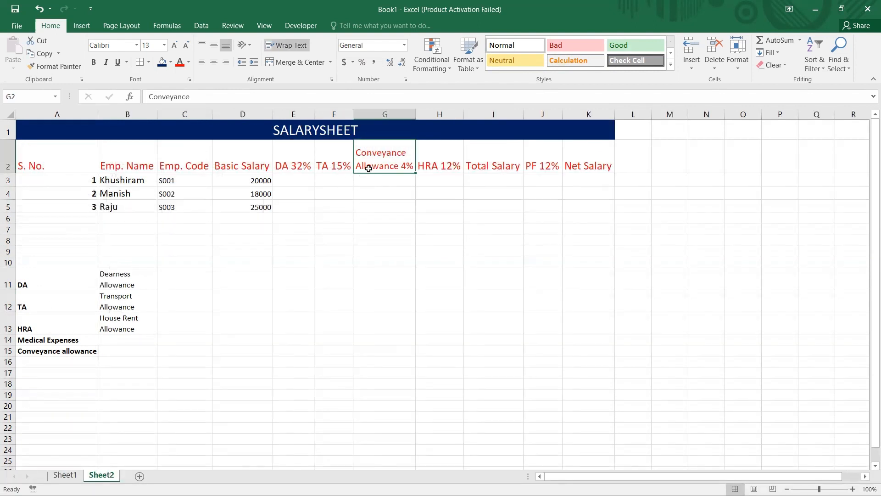
{"action": "left_click", "coordinate": [340, 183]}
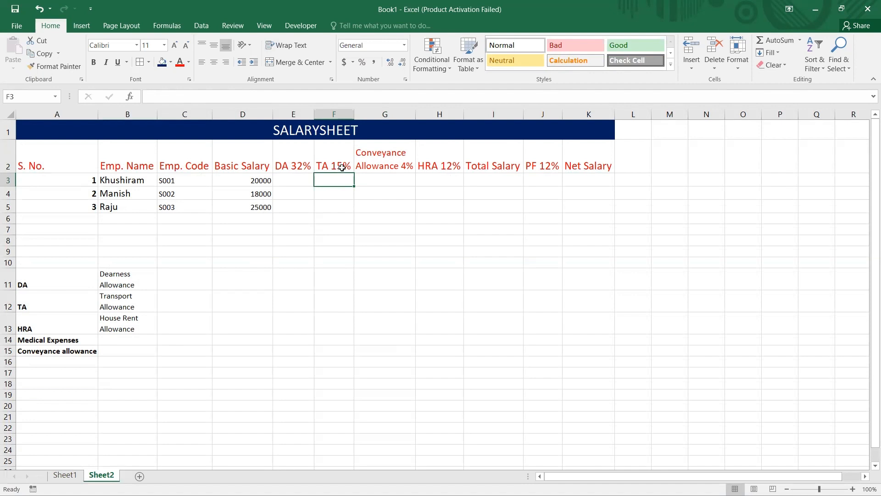
{"action": "left_click", "coordinate": [342, 166]}
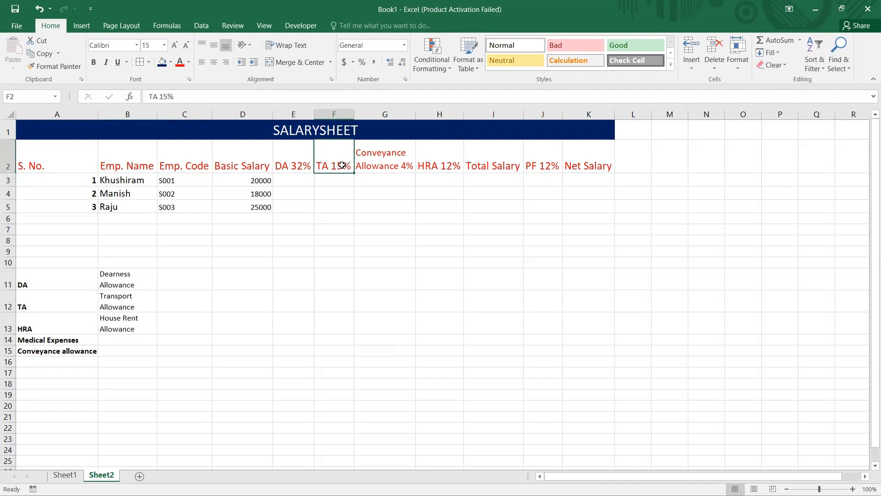
Insert an entire new column between the Conveyance Allowance 4% and HRA 12% columns on Sheet2.
{"action": "left_click", "coordinate": [380, 168]}
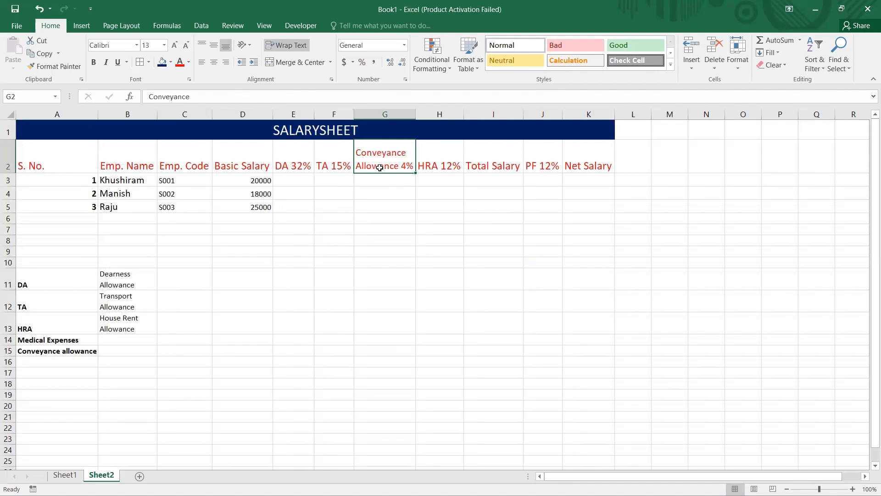
{"action": "left_click", "coordinate": [384, 179]}
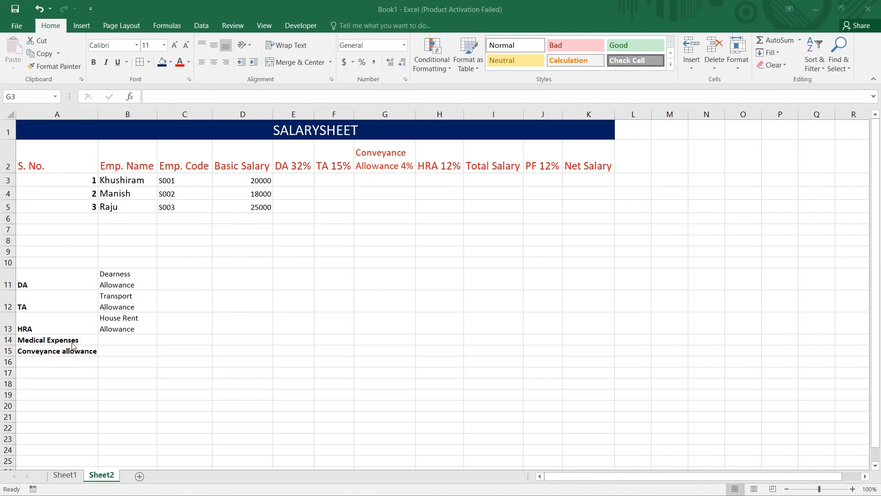
{"action": "left_click", "coordinate": [447, 178]}
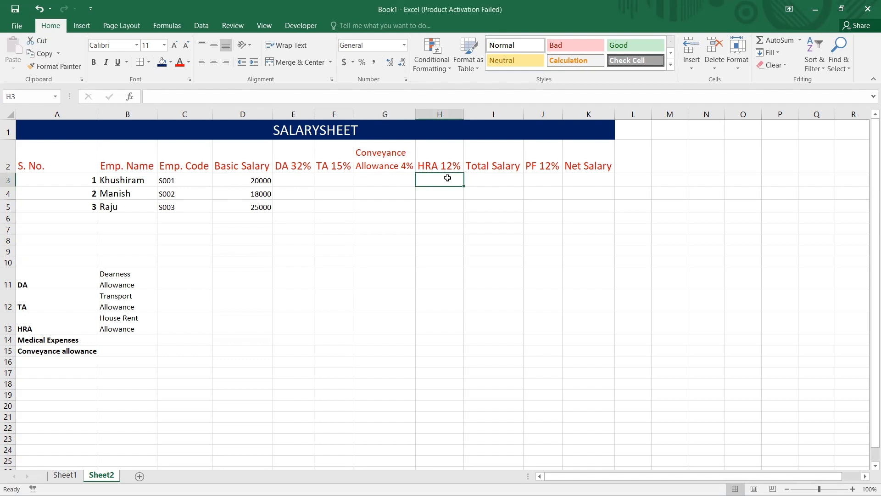
{"action": "key", "text": "ctrl+shift+plus"}
{"action": "left_click", "coordinate": [497, 188]}
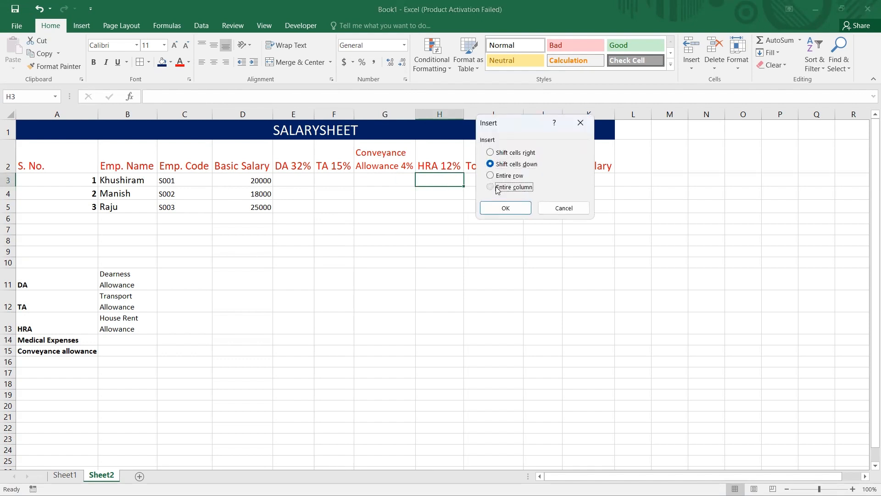
{"action": "left_click", "coordinate": [506, 207]}
Enter the heading Medi. Exp 4% in cell H2 of the new column, correcting any spelling slip.
{"action": "left_click", "coordinate": [438, 164]}
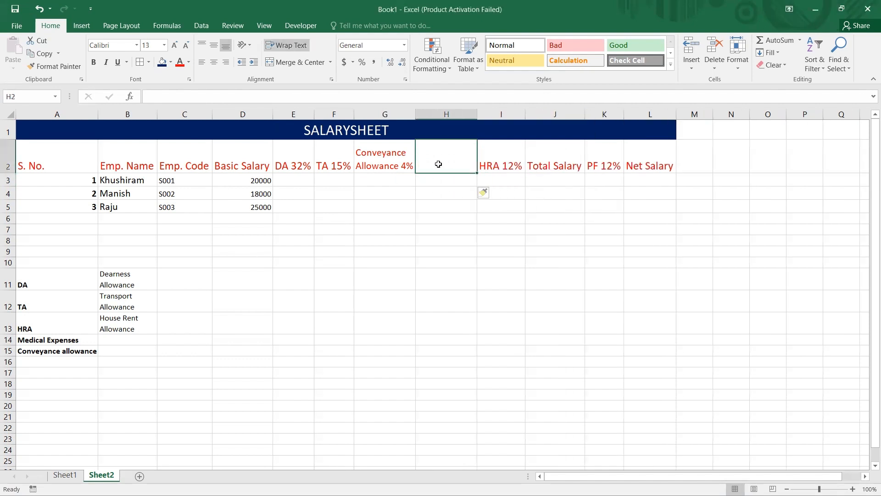
{"action": "type", "text": "Mmedi"}
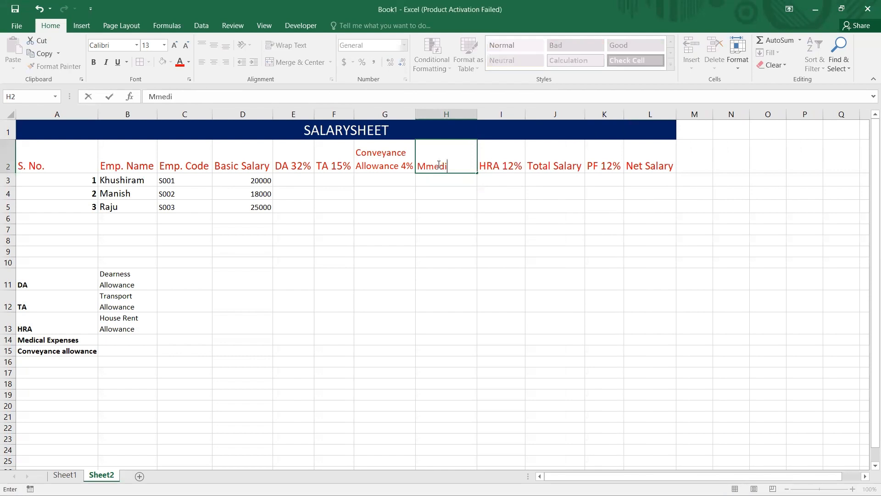
{"action": "type", "text": ". Expe"}
{"action": "key", "text": "BackSpace"}
{"action": "type", "text": "4$"}
{"action": "key", "text": "BackSpace"}
{"action": "type", "text": "%"}
{"action": "key", "text": "Return"}
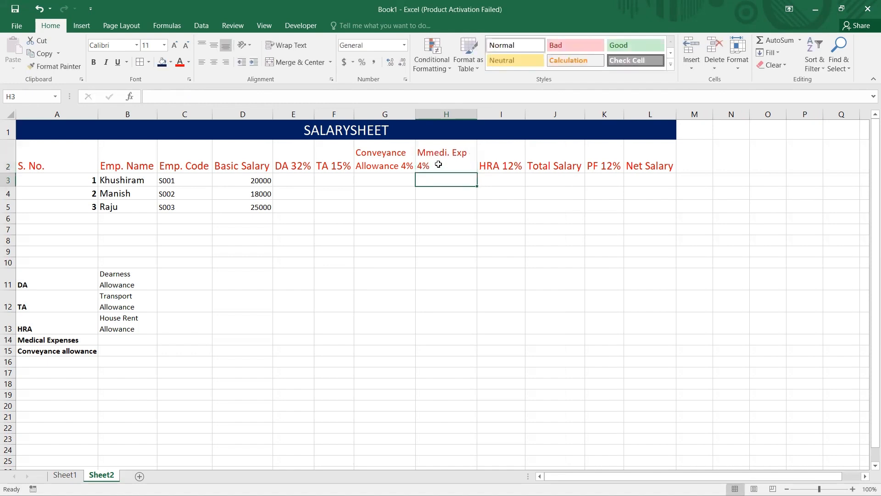
{"action": "double_click", "coordinate": [442, 153]}
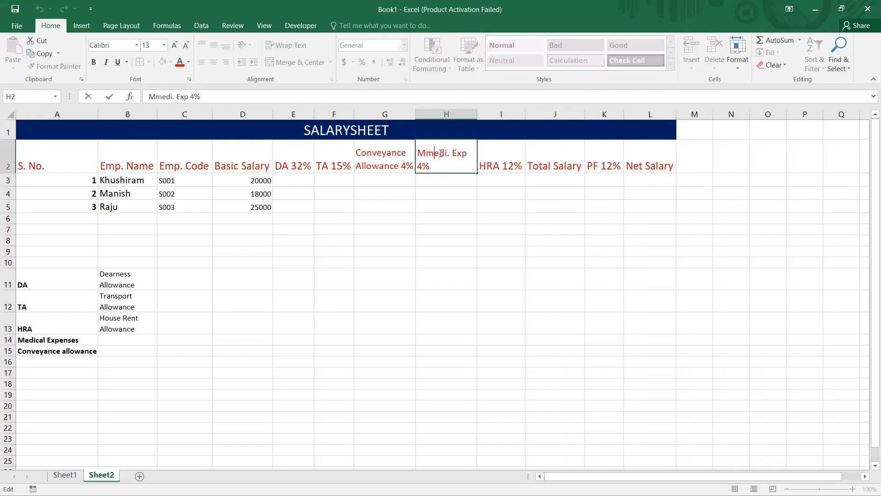
{"action": "key", "text": "BackSpace"}
{"action": "key", "text": "Return"}
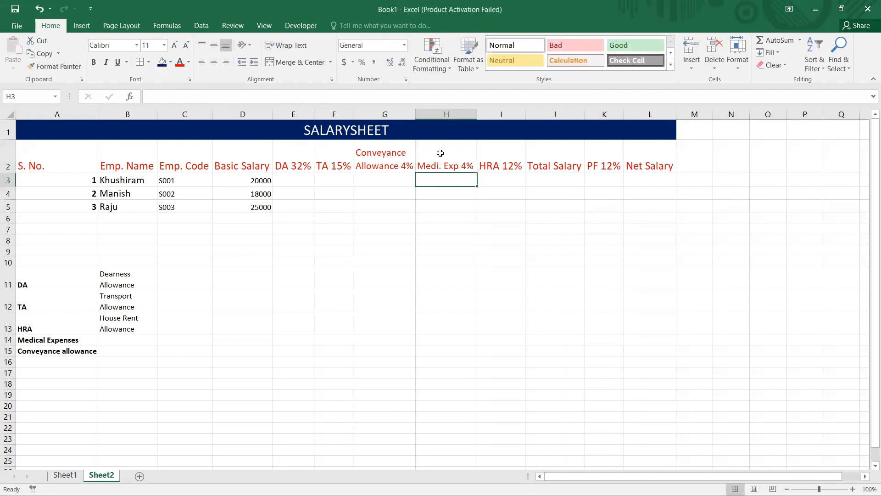
Calculate the first employee's medical expenses in H3 with the formula =D3*4%, based on the basic salary.
{"action": "type", "text": "="}
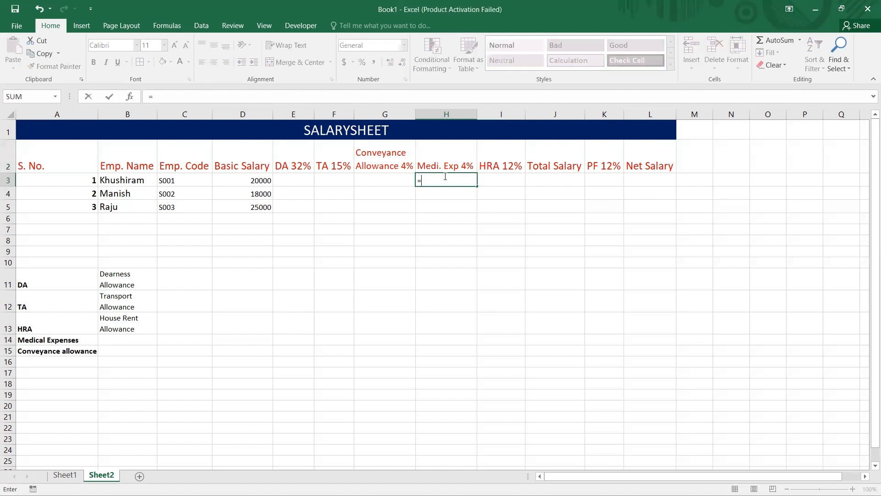
{"action": "left_click", "coordinate": [255, 180]}
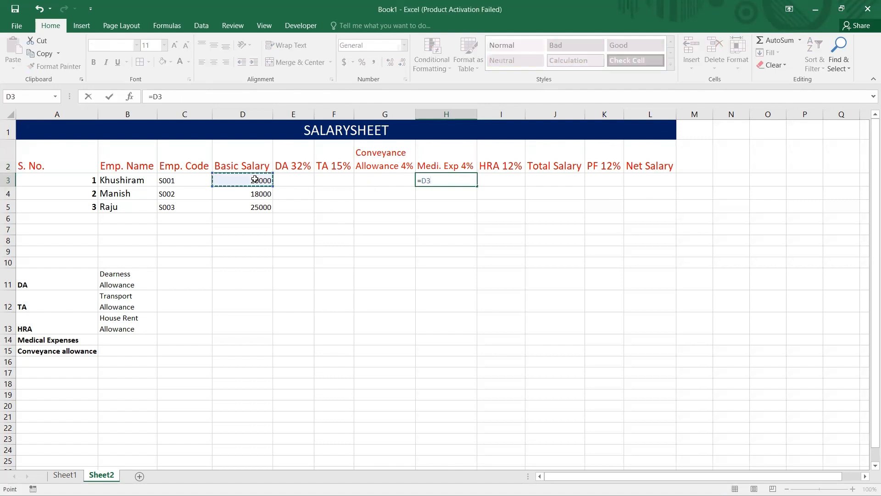
{"action": "type", "text": "*4%"}
{"action": "key", "text": "Return"}
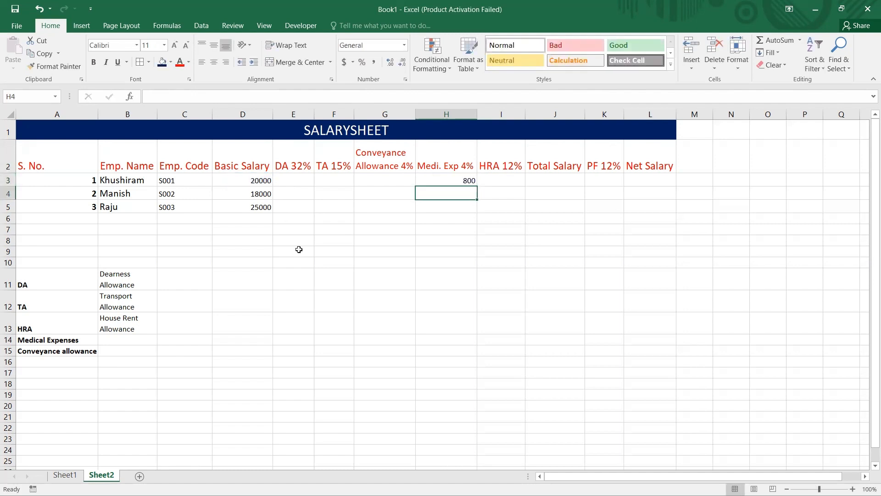